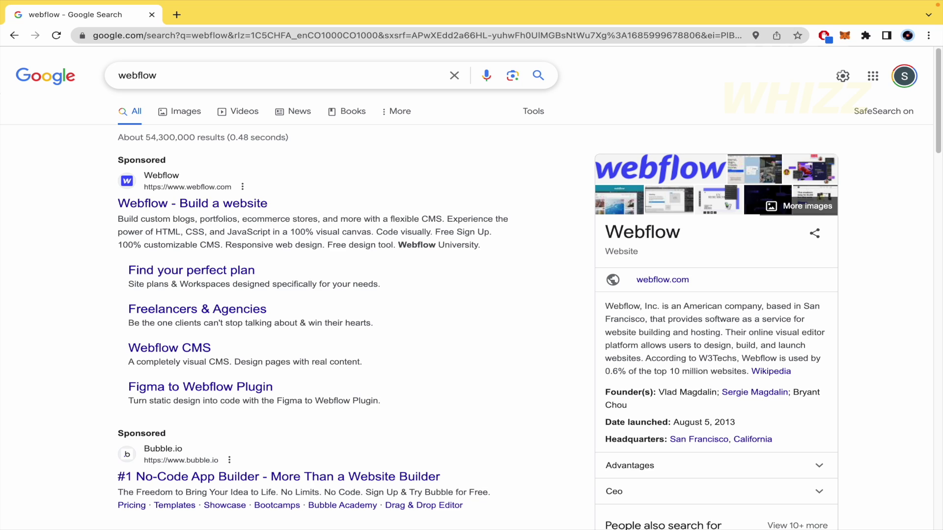
Step: Go to the sponsored Webflow website and browse its homepage, ending back at the top
left_click(234, 206)
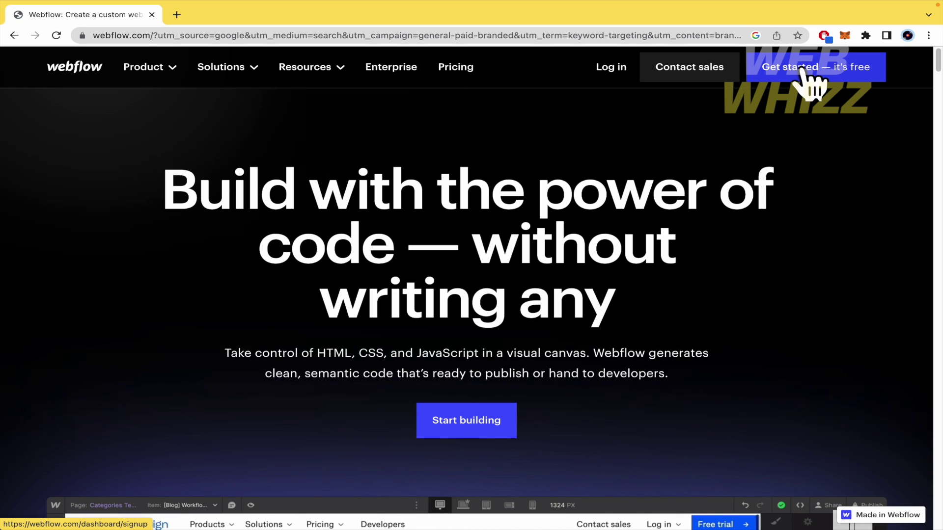
scroll(758, 207, "down", 7)
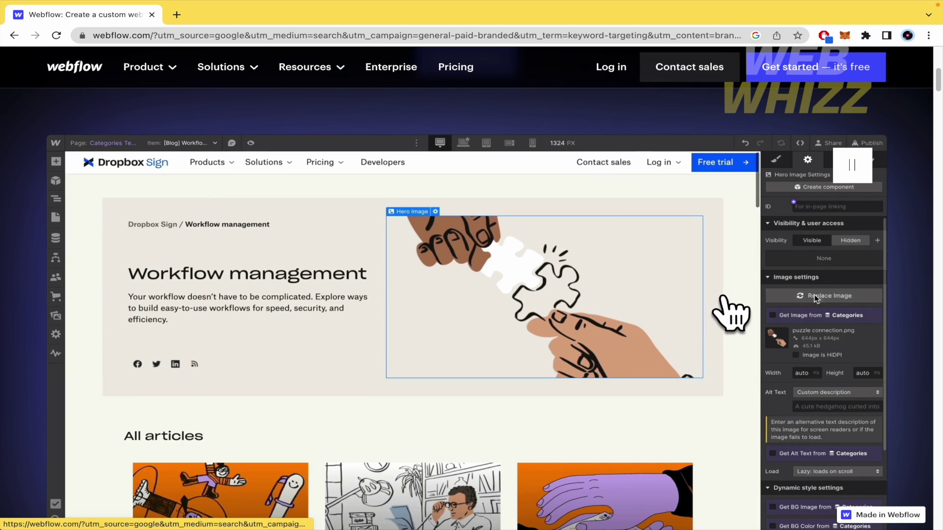
scroll(816, 298, "down", 1)
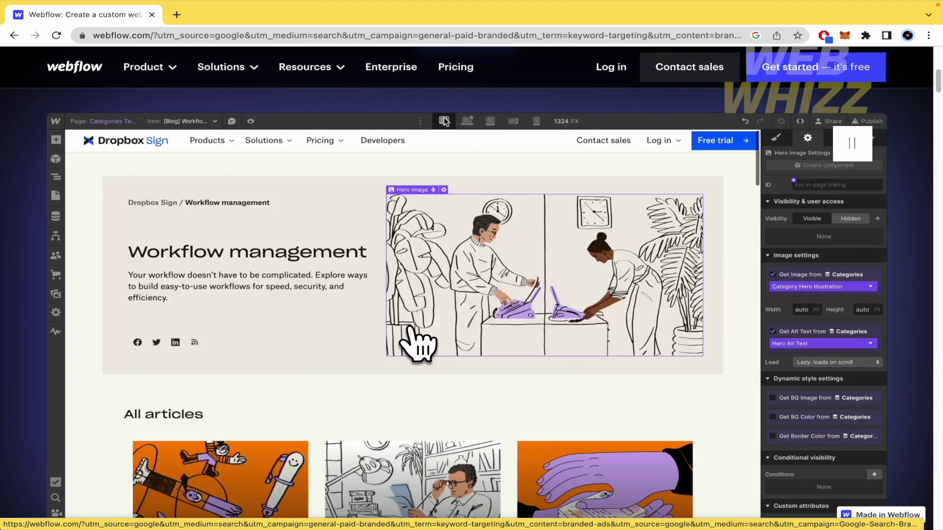
scroll(407, 368, "down", 8)
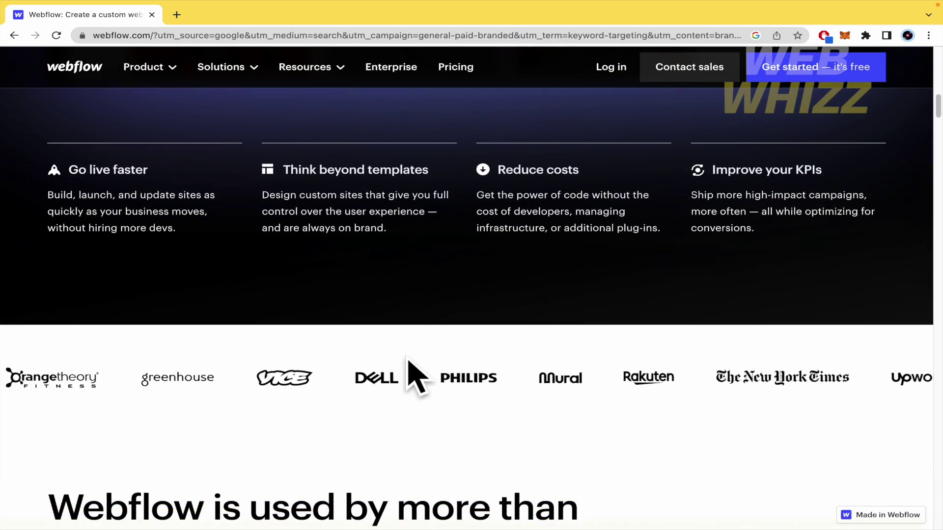
scroll(415, 378, "down", 4)
scroll(413, 376, "down", 8)
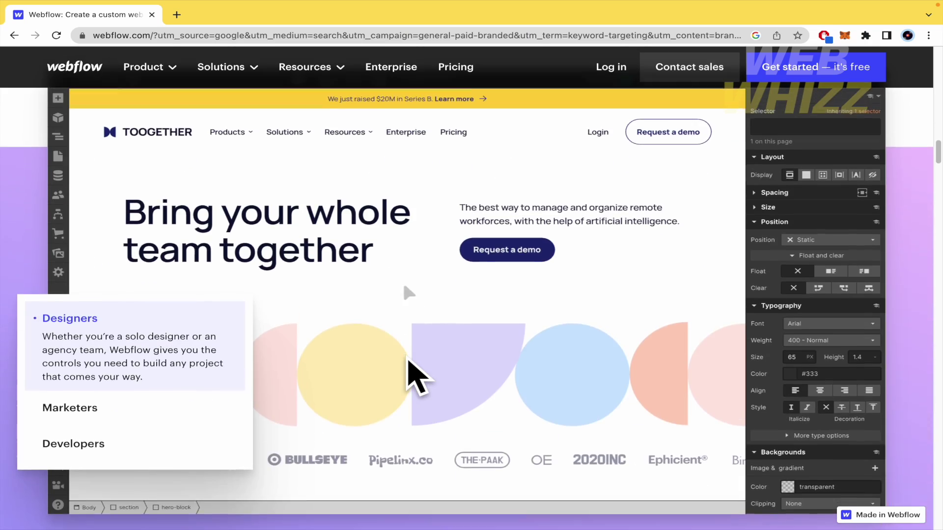
scroll(407, 376, "up", 20)
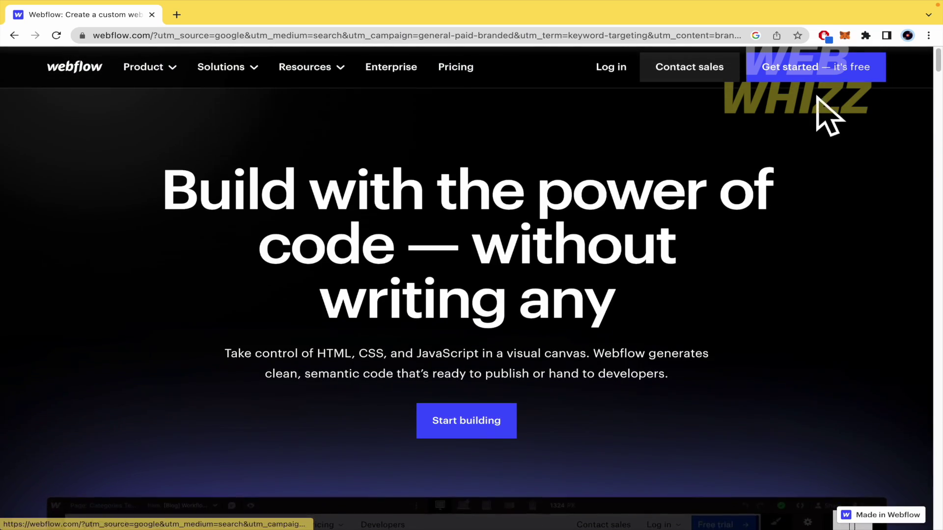
Step: Create a free Webflow account by signing up with Google and confirming the chosen account
left_click(826, 67)
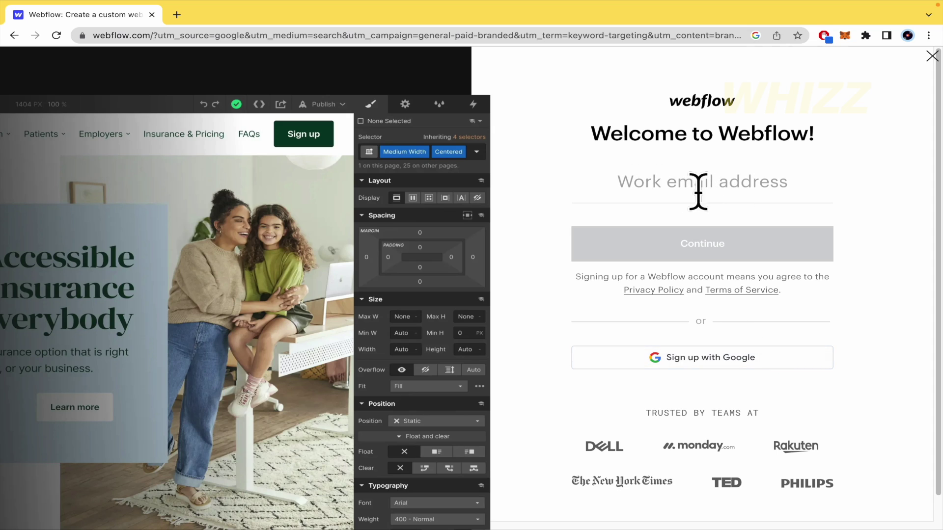
left_click(687, 366)
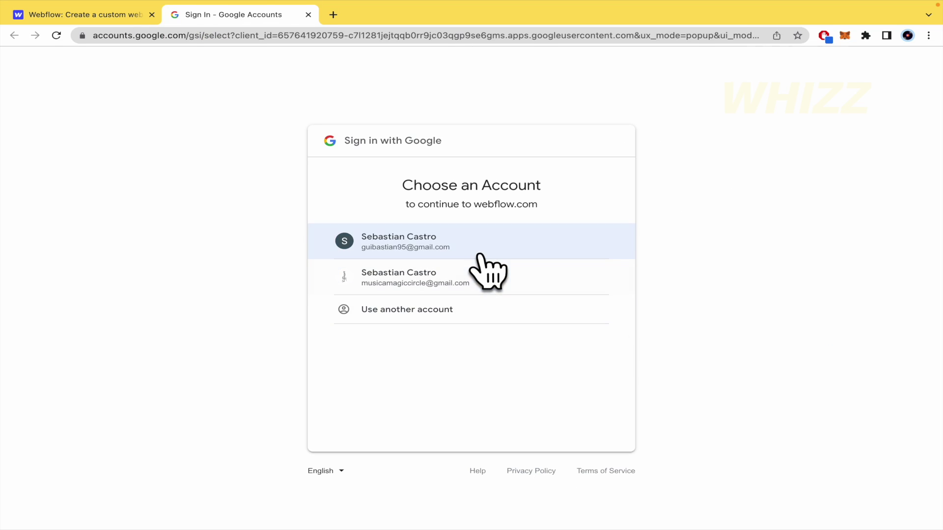
left_click(477, 278)
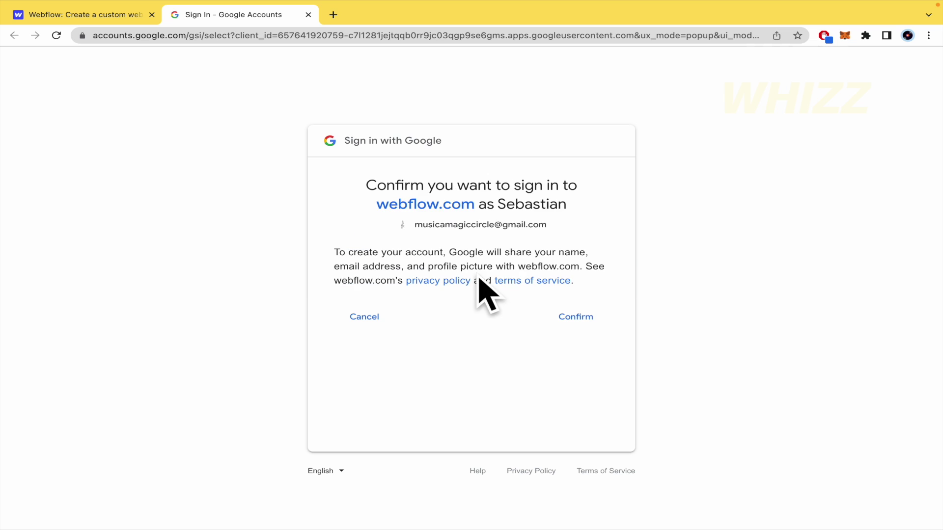
left_click(575, 320)
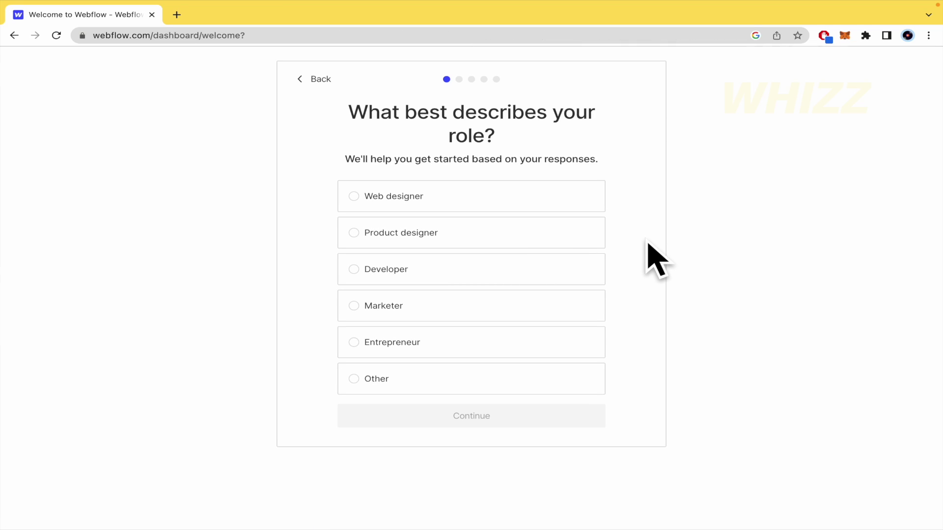
Step: Answer onboarding as a Web designer building for my business, unfamiliar with HTML/CSS, making a Business site
left_click(356, 195)
left_click(471, 421)
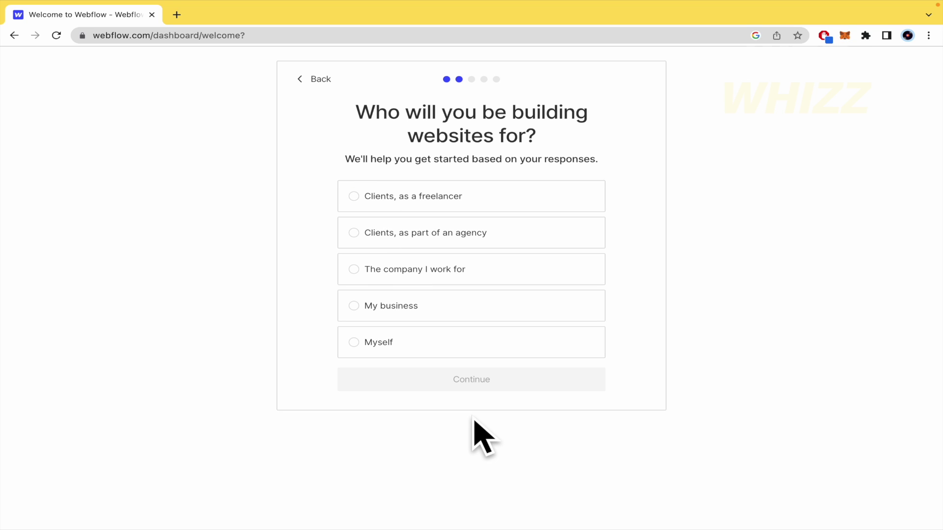
left_click(360, 309)
left_click(455, 380)
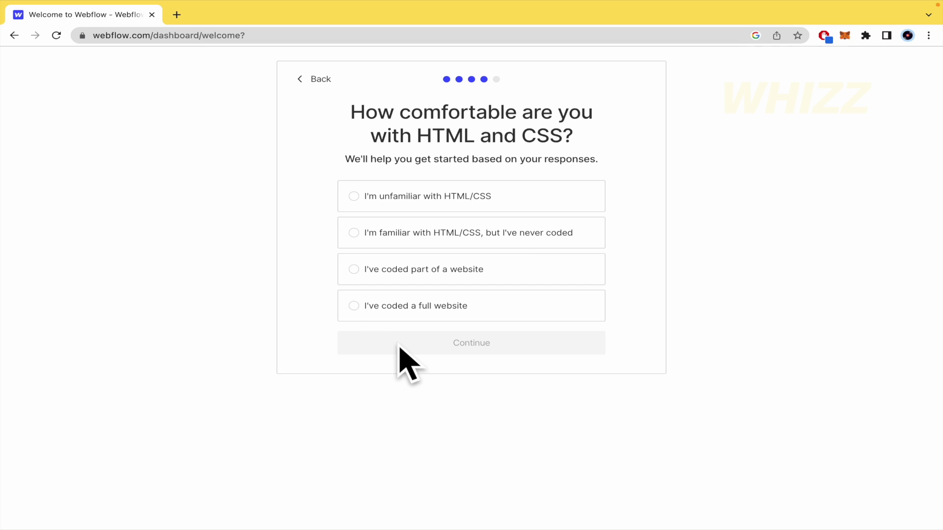
left_click(352, 197)
left_click(485, 337)
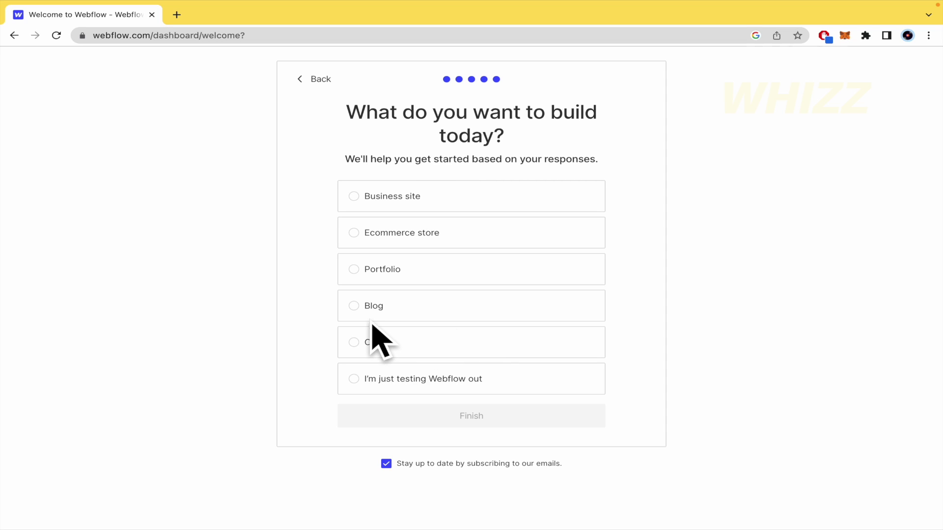
left_click(356, 203)
left_click(488, 423)
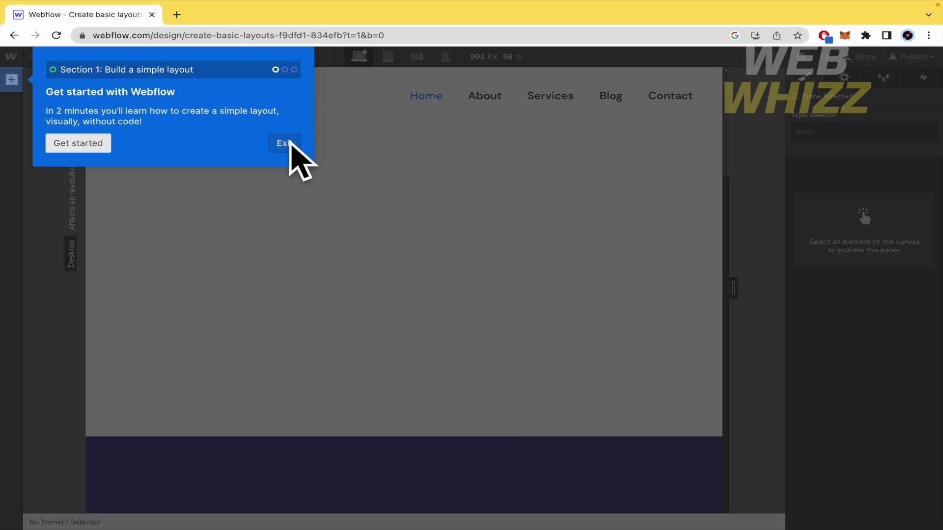
Step: Exit the getting-started layout tutorial and view the new-site templates
left_click(289, 142)
left_click(600, 324)
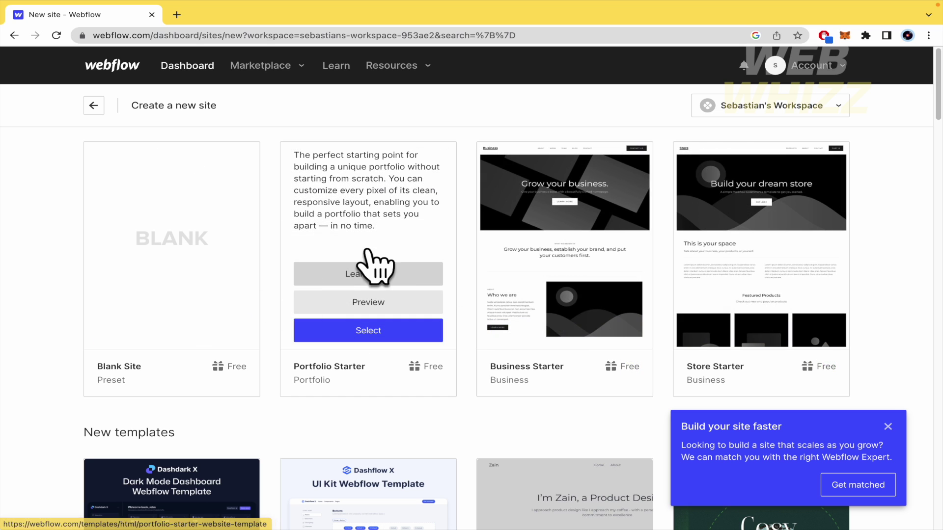
scroll(892, 315, "down", 3)
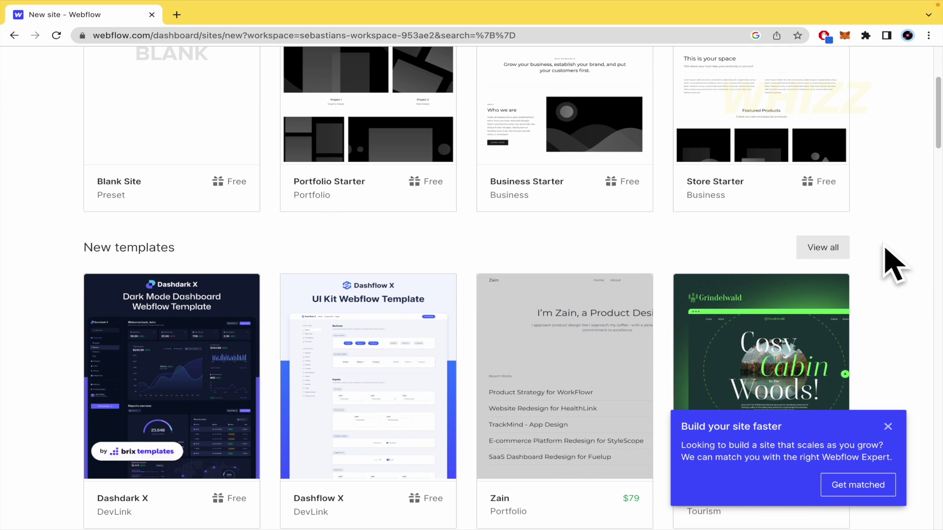
scroll(883, 256, "up", 3)
Step: Create a new site from the Store Starter template
mouse_move(821, 369)
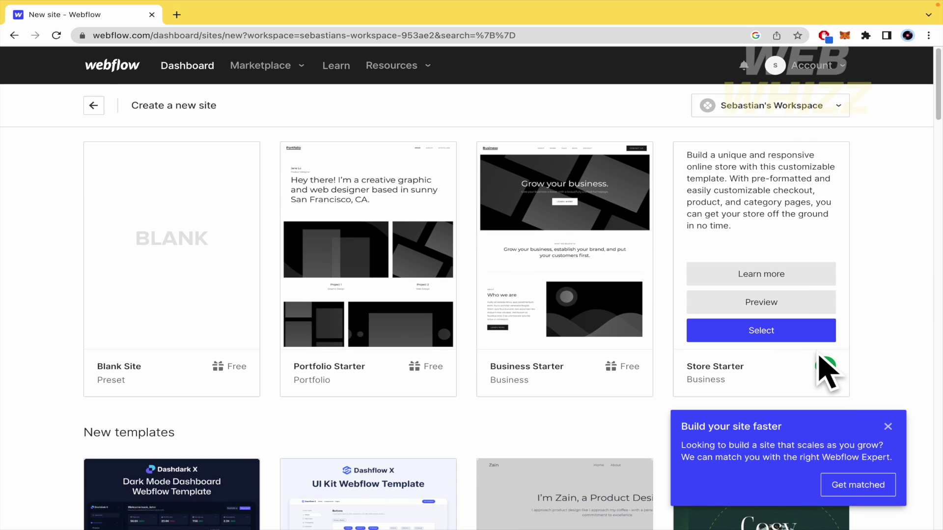
left_click(781, 329)
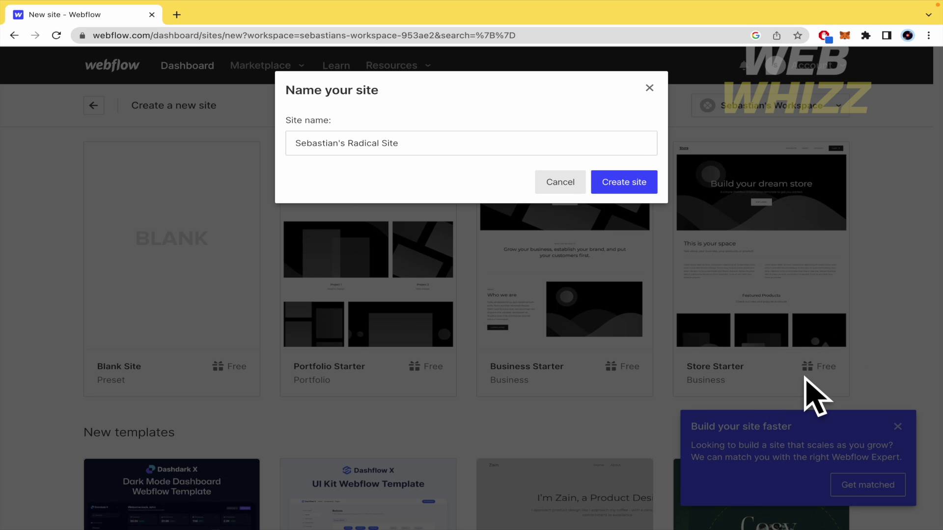
left_click(625, 183)
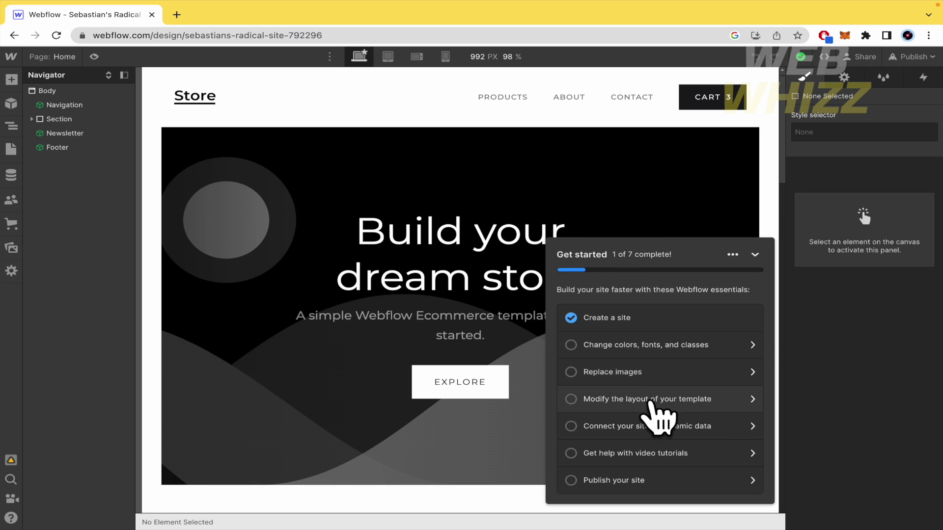
Step: Select the Intro Header and collapse the Get started checklist and the Section tree
left_click(756, 160)
left_click(755, 249)
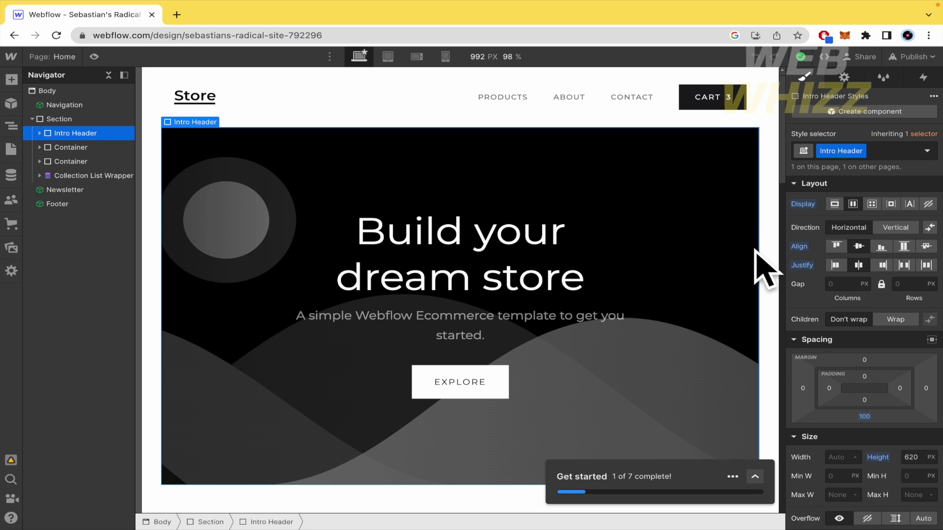
left_click(32, 119)
Step: Scroll through the Store Starter homepage on the canvas
scroll(337, 322, "down", 15)
scroll(337, 326, "up", 7)
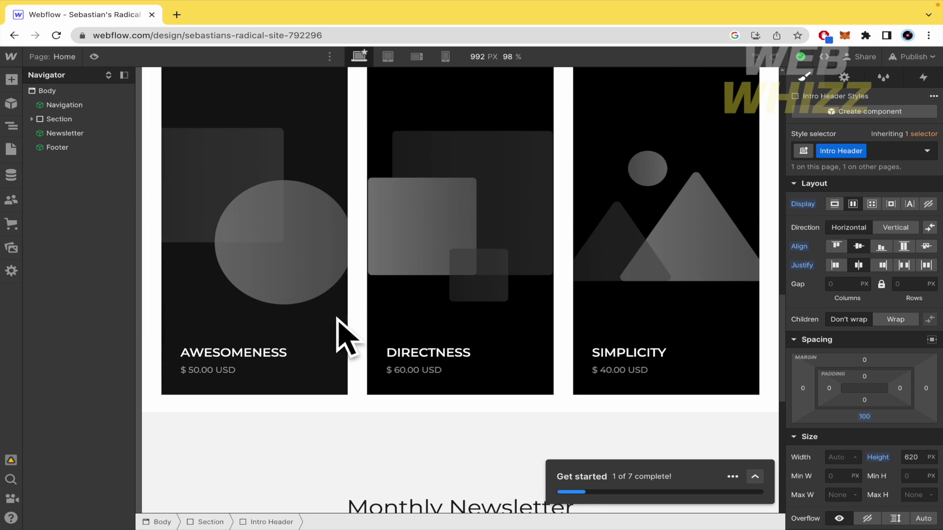
scroll(276, 332, "up", 2)
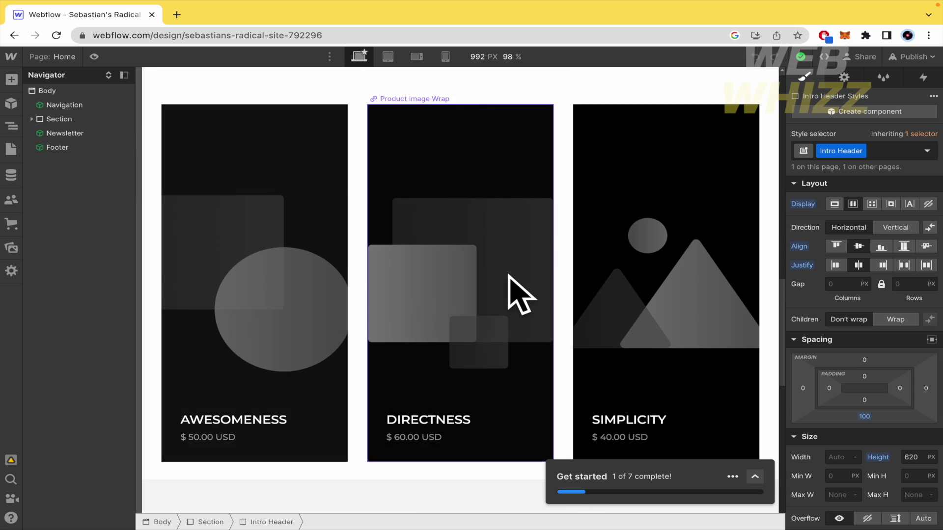
scroll(284, 337, "down", 3)
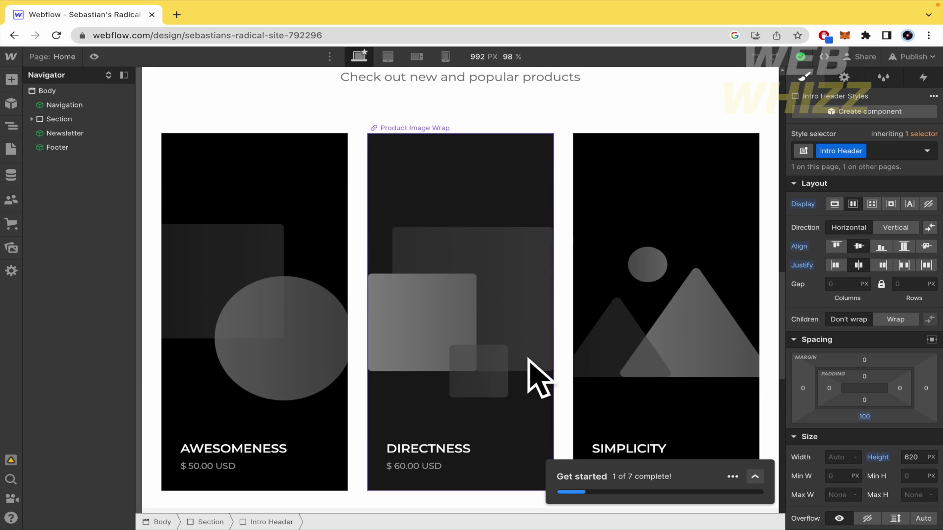
scroll(467, 358, "up", 10)
scroll(469, 361, "down", 5)
scroll(461, 345, "down", 2)
scroll(459, 346, "up", 7)
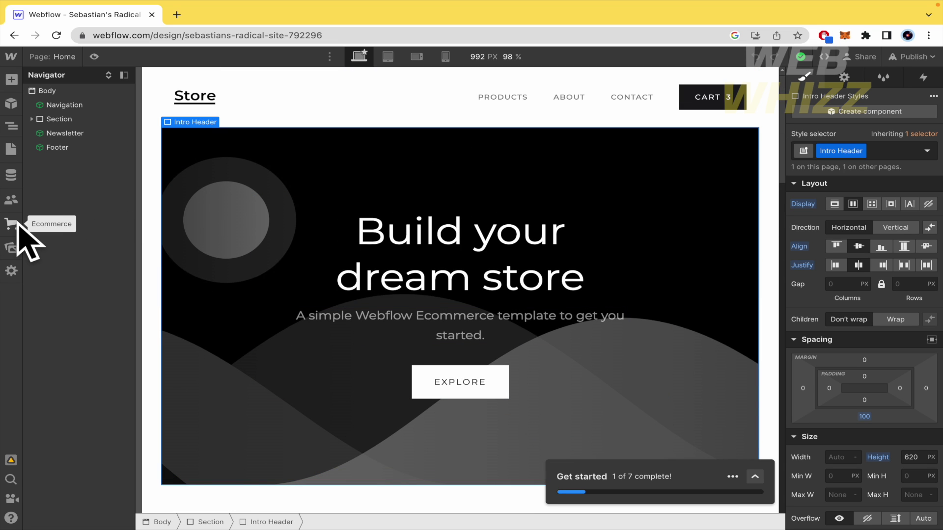
scroll(421, 312, "down", 4)
scroll(422, 302, "down", 10)
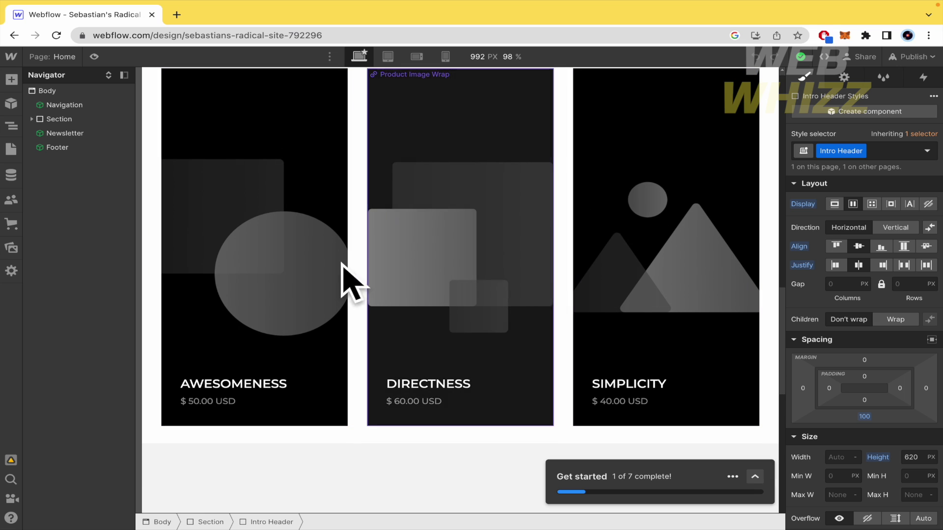
scroll(324, 273, "up", 15)
Step: Go to the Ecommerce Products list and start a new product
left_click(17, 222)
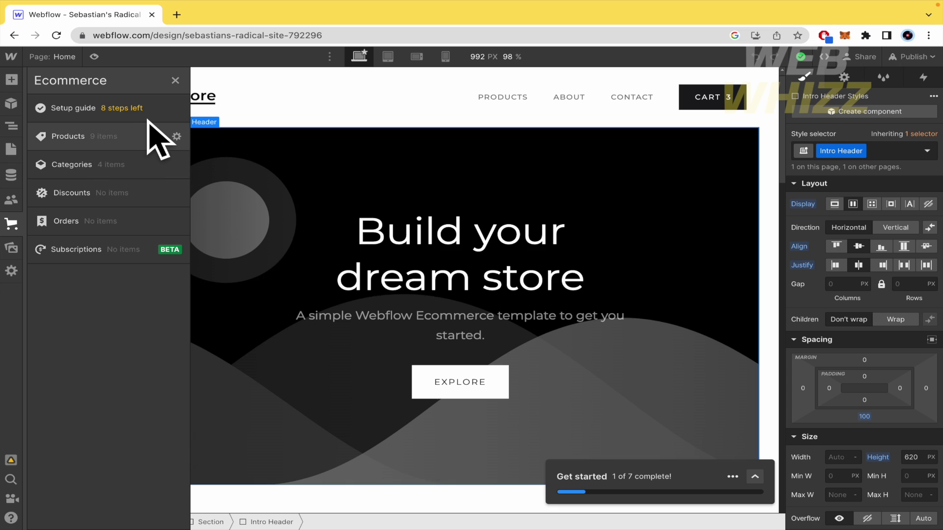
left_click(78, 141)
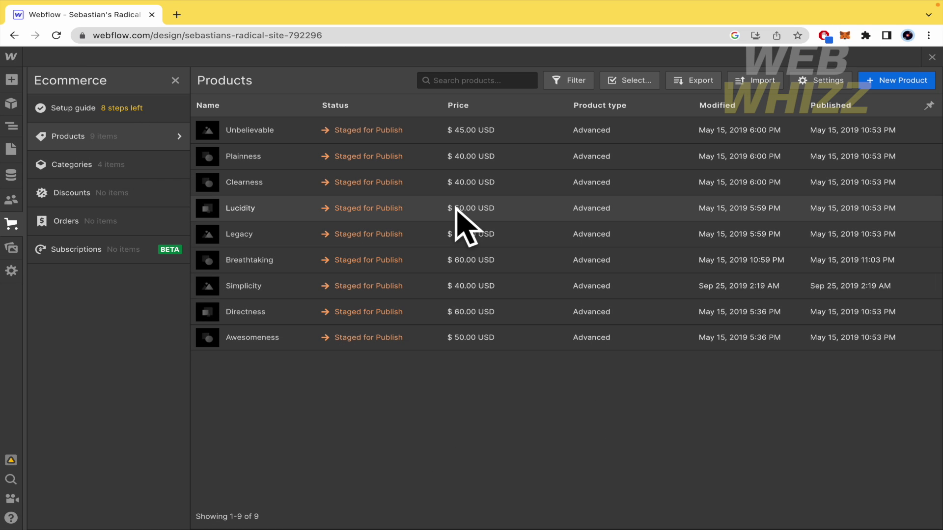
left_click(903, 84)
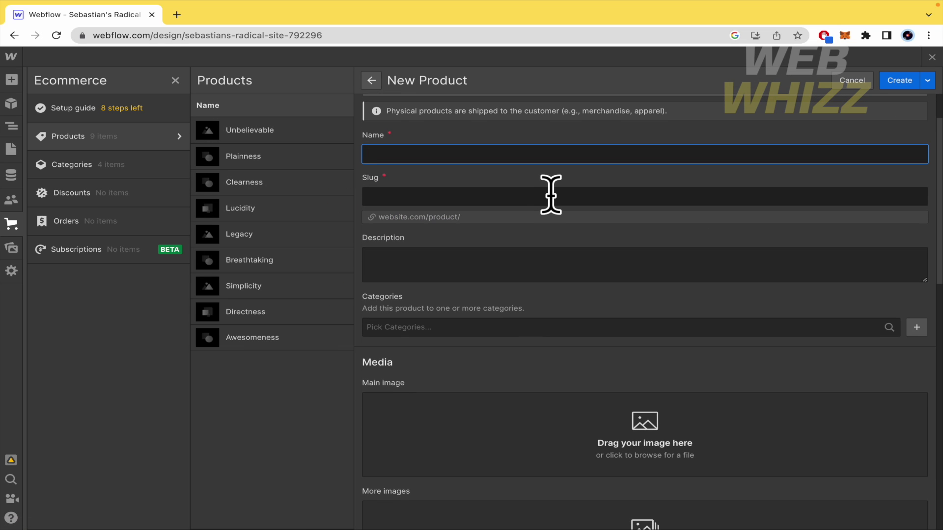
Step: Review the new product form and its save options, then leave without saving
scroll(551, 194, "down", 2)
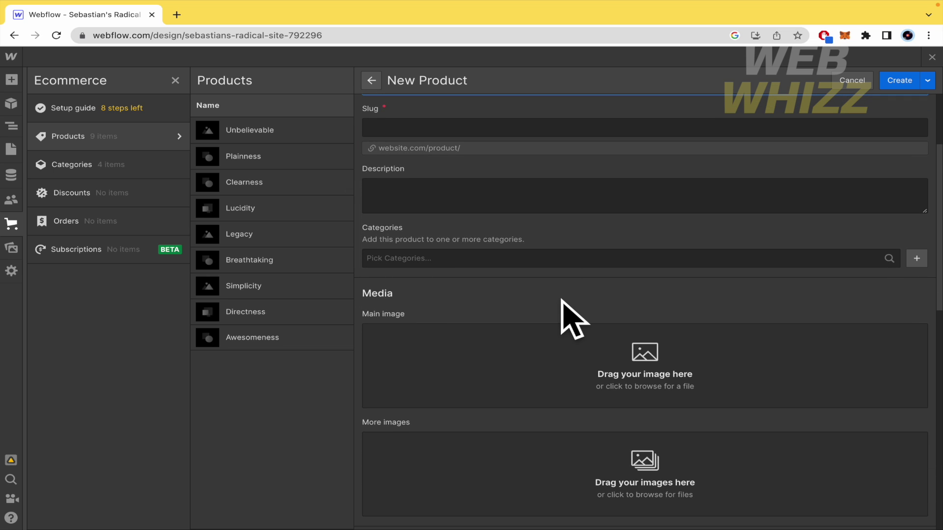
scroll(569, 316, "down", 3)
scroll(564, 310, "up", 2)
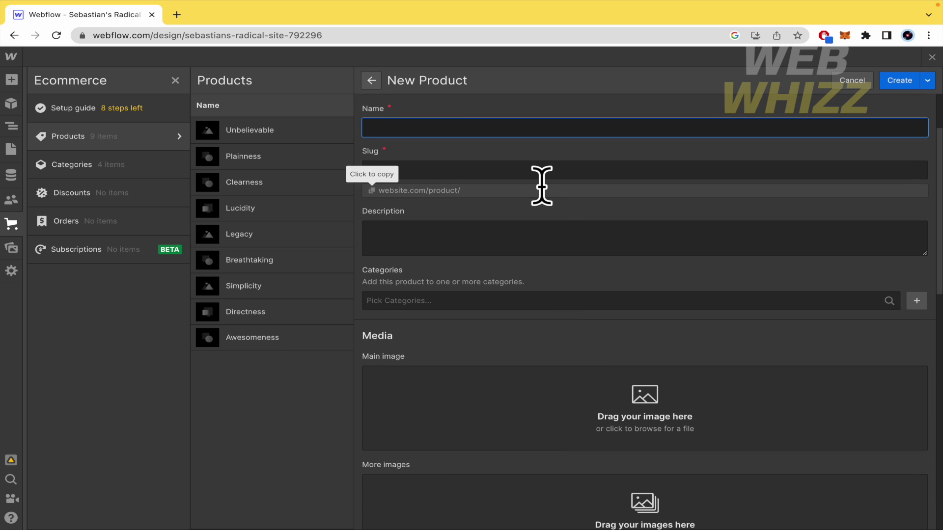
scroll(539, 221, "down", 3)
scroll(549, 241, "down", 1)
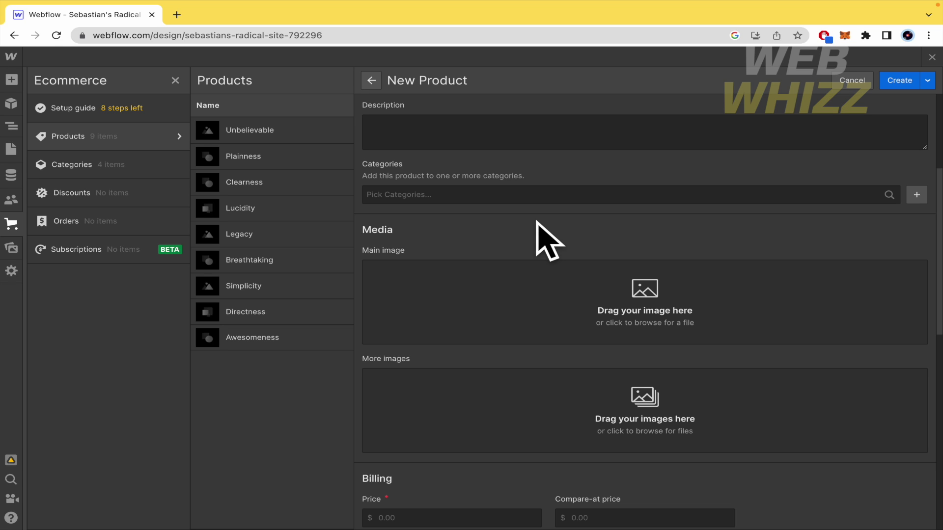
scroll(537, 224, "down", 1)
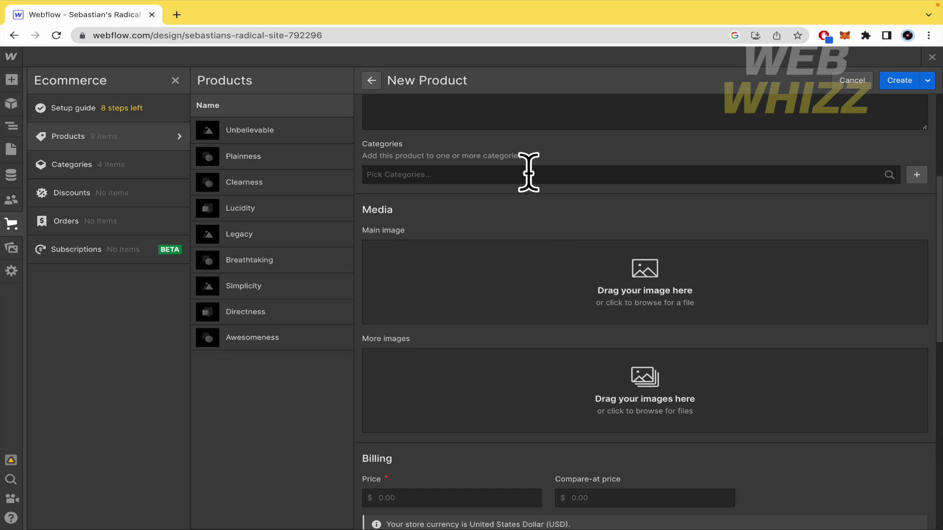
scroll(529, 177, "down", 1)
scroll(540, 235, "down", 2)
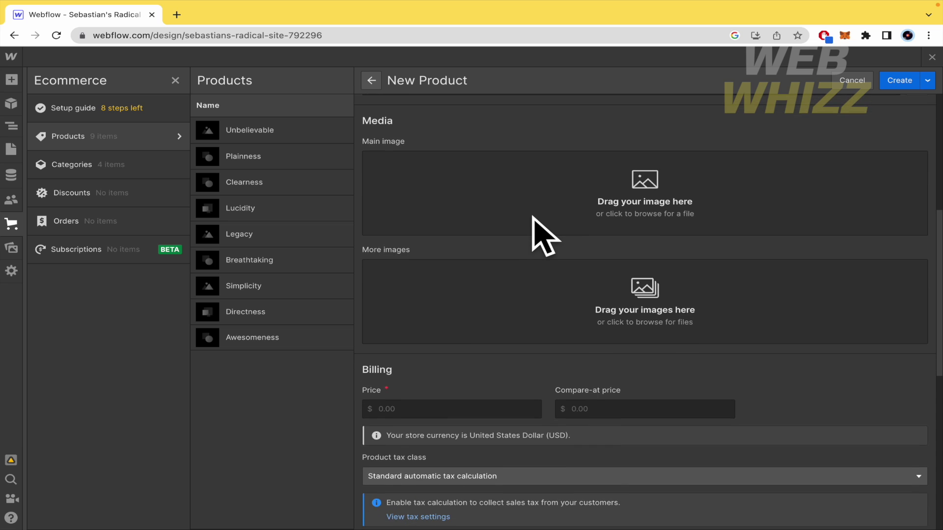
scroll(544, 234, "down", 4)
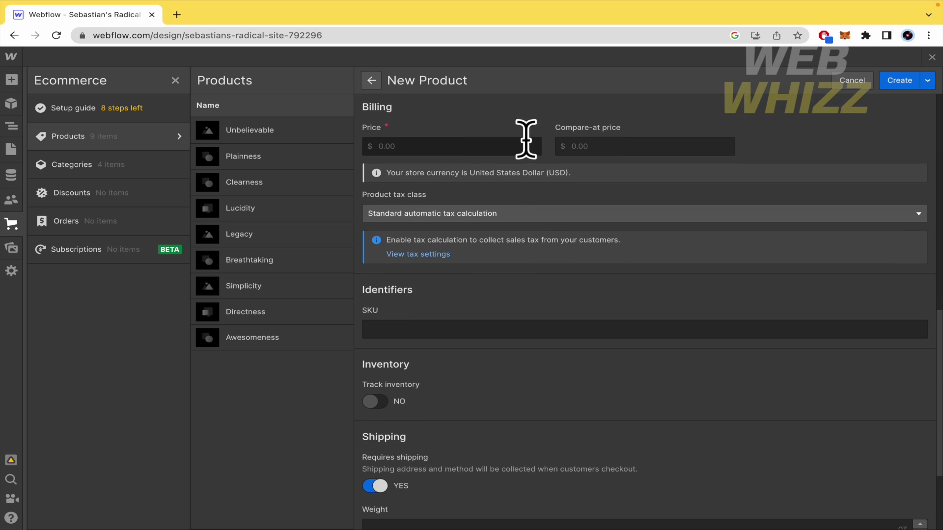
scroll(538, 337, "down", 3)
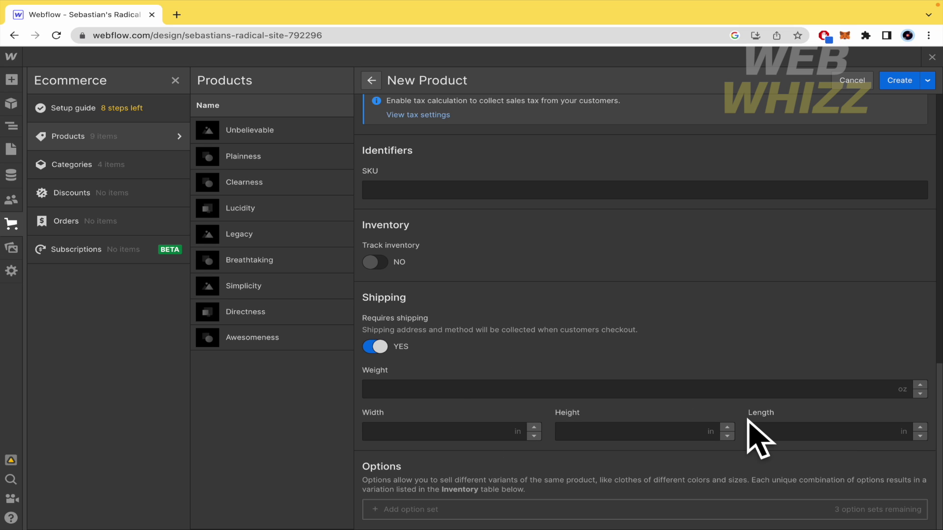
scroll(756, 438, "up", 10)
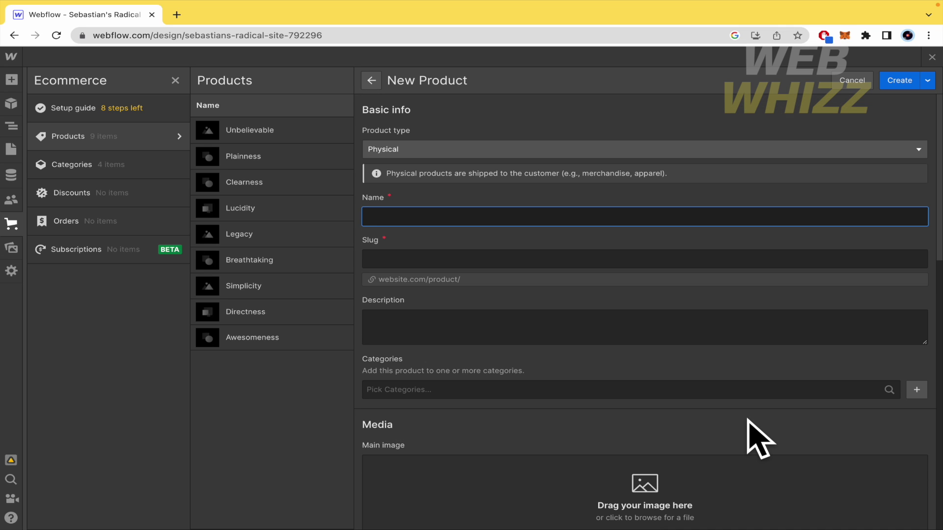
left_click(928, 81)
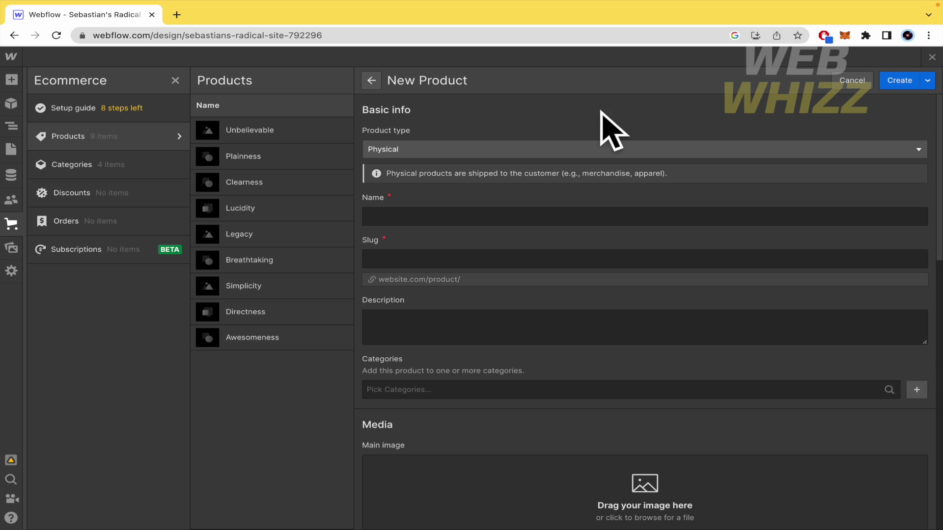
left_click(372, 80)
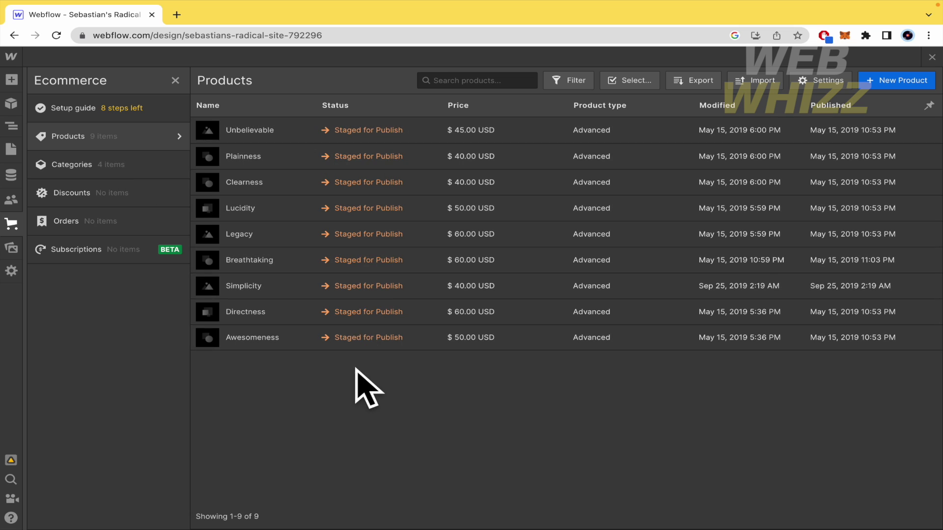
Step: Browse the store's Categories, Discounts, Orders and Subscriptions, then switch to site Settings
left_click(91, 162)
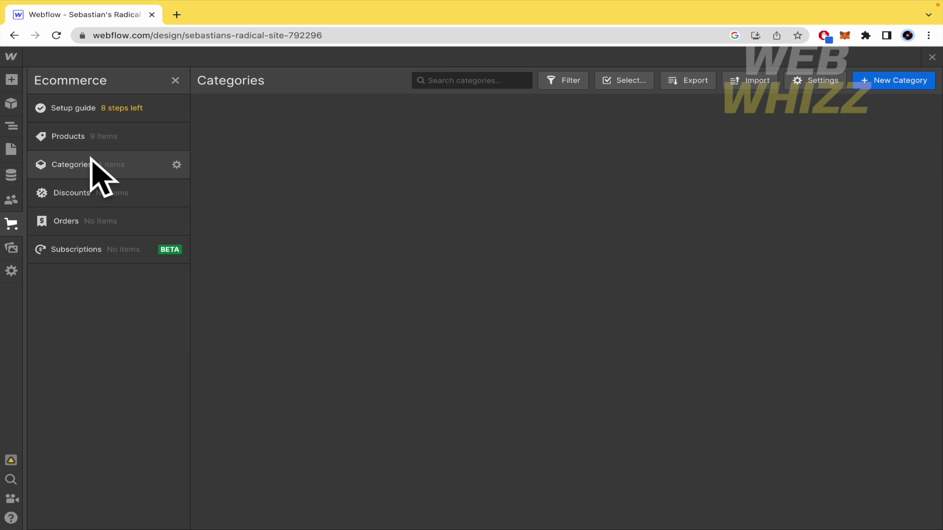
left_click(108, 203)
left_click(110, 222)
left_click(107, 248)
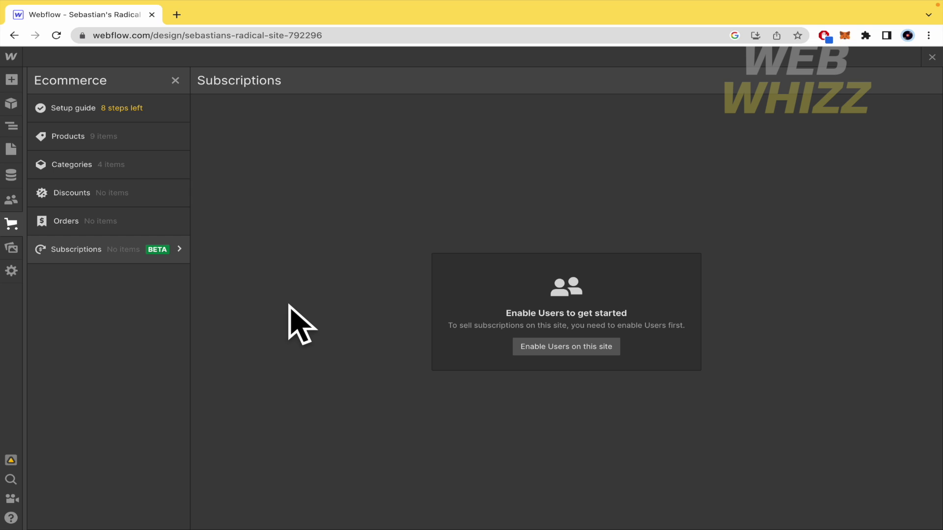
left_click(16, 279)
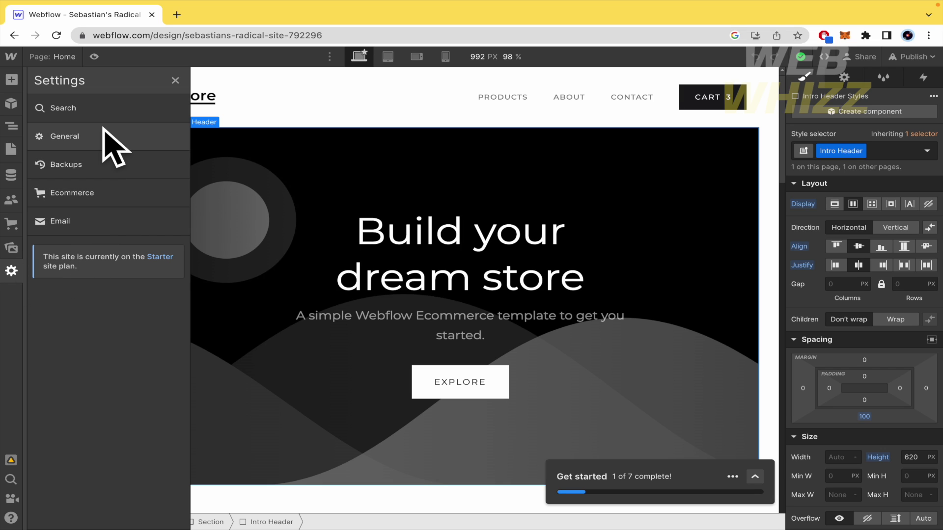
left_click(113, 187)
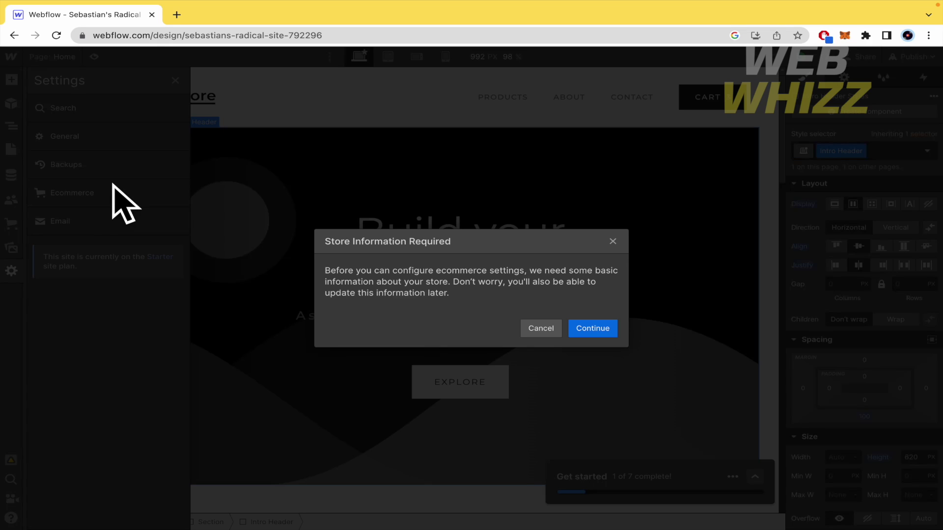
left_click_drag(327, 243, 473, 248)
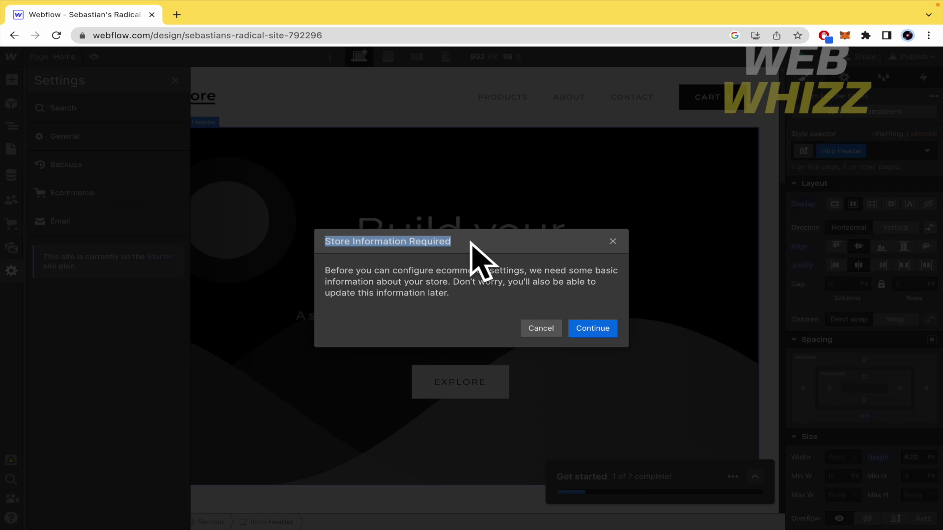
left_click(595, 328)
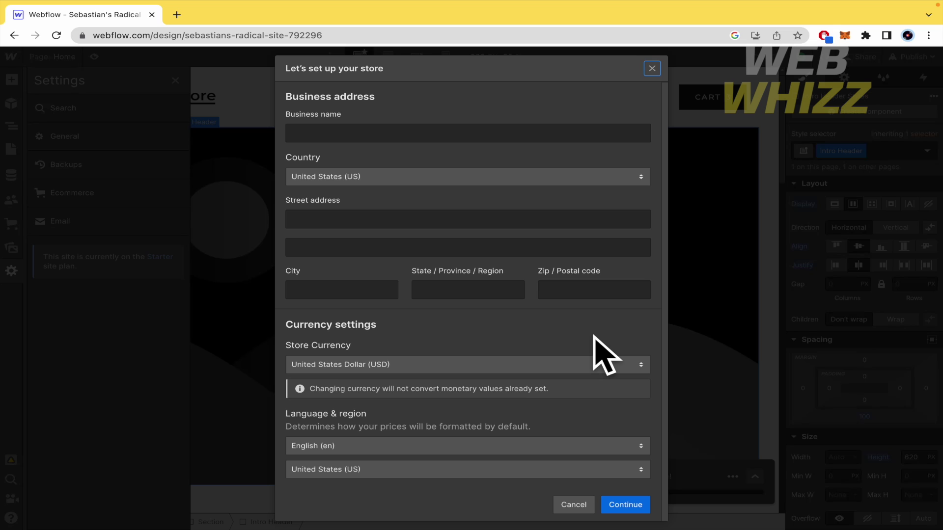
left_click(652, 69)
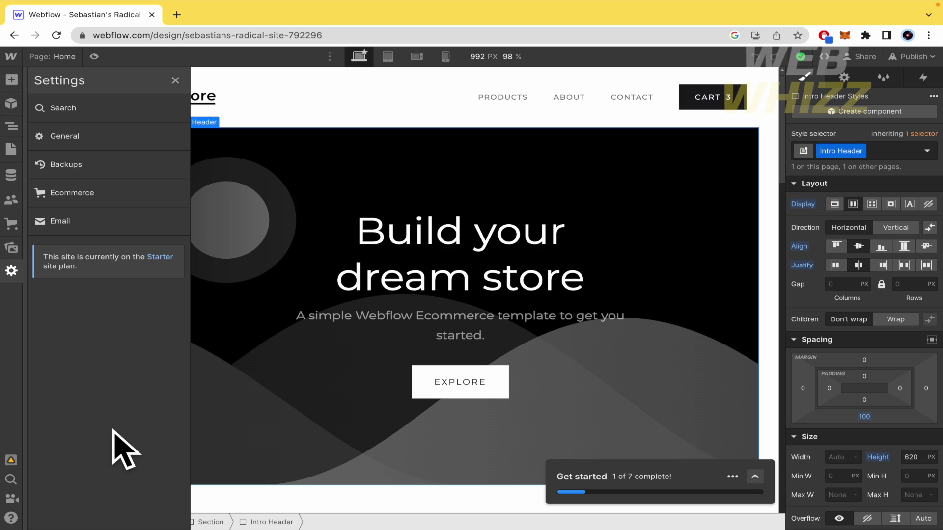
Step: Go to Zapier in a new browser tab and sign in with a Google account
left_click(181, 21)
type("zapier.com/editor/195260947/draft/195260948/fields")
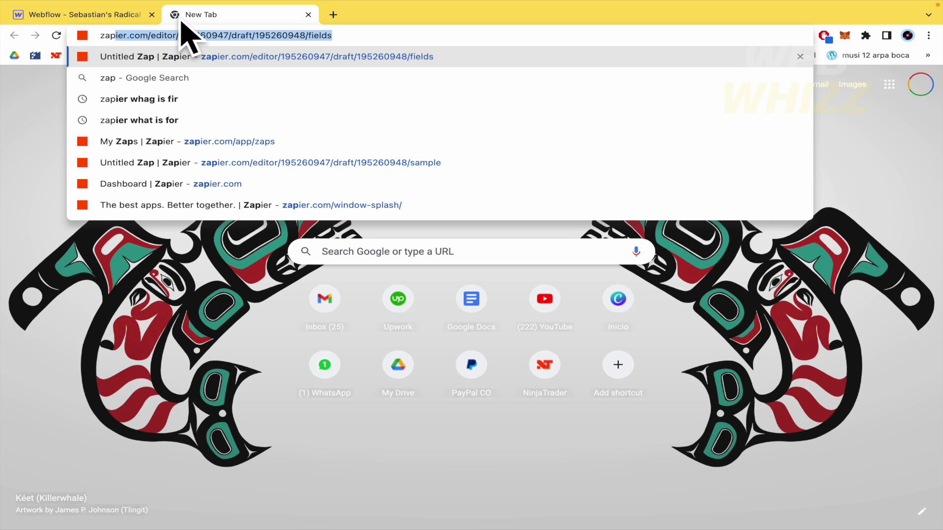
key("Return")
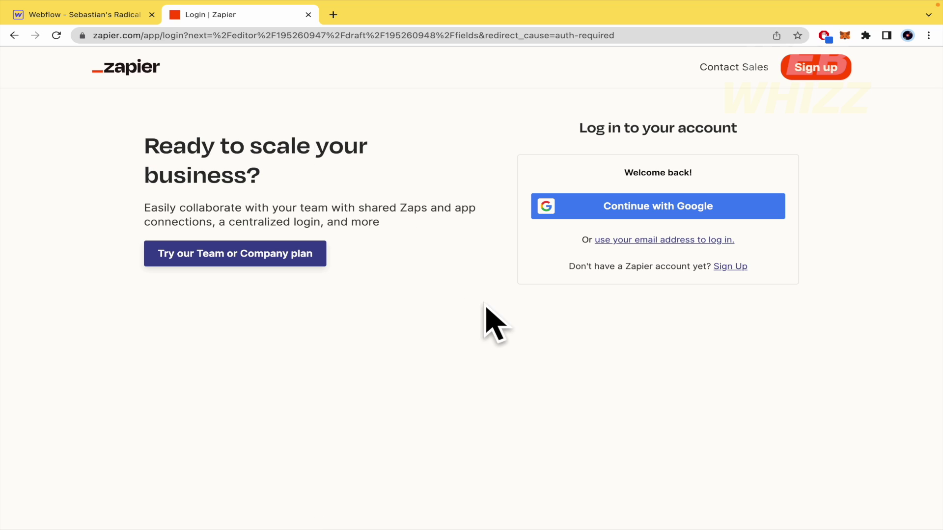
left_click(673, 211)
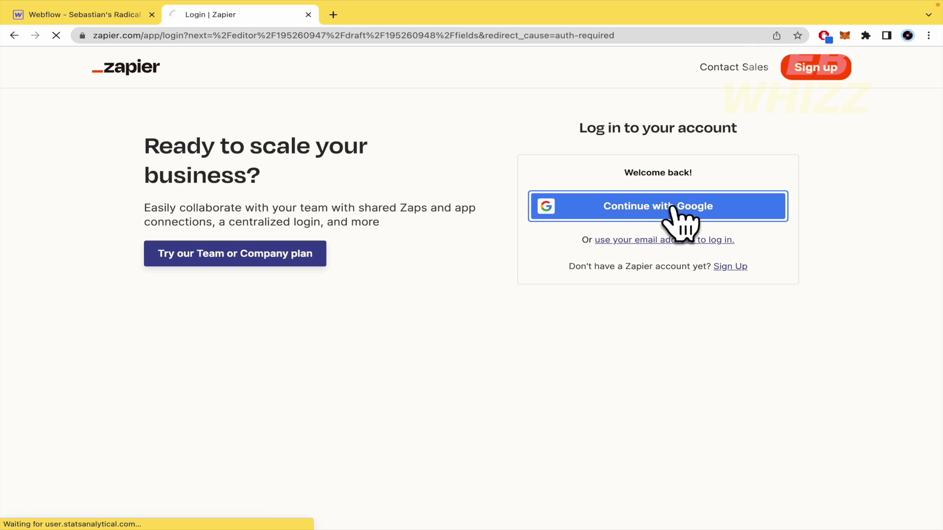
left_click(459, 311)
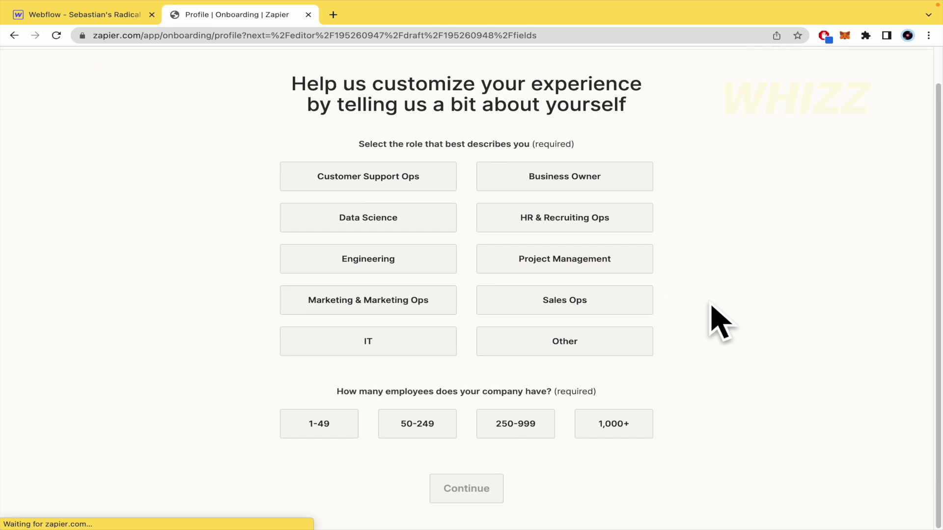
Step: Submit the Zapier profile as Business Owner with a company size of 1-49
left_click(620, 205)
left_click(325, 456)
scroll(289, 501, "down", 1)
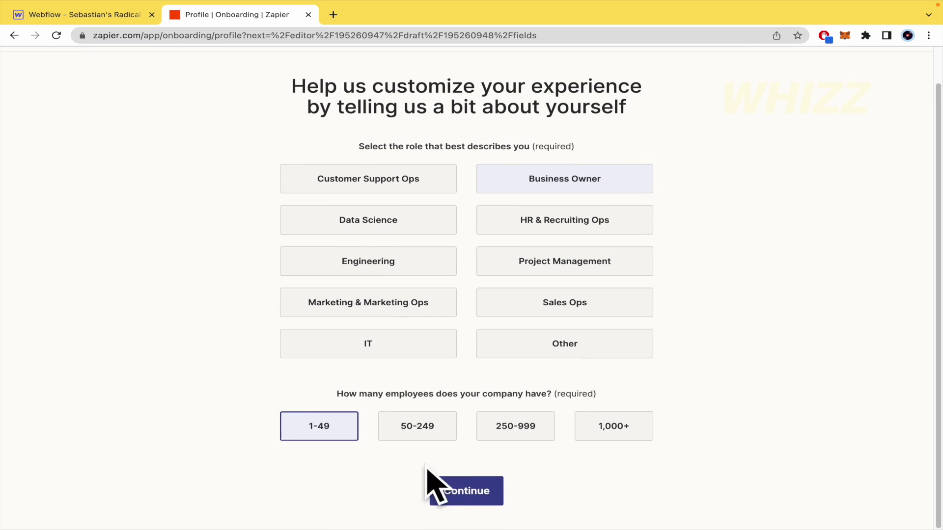
left_click(465, 491)
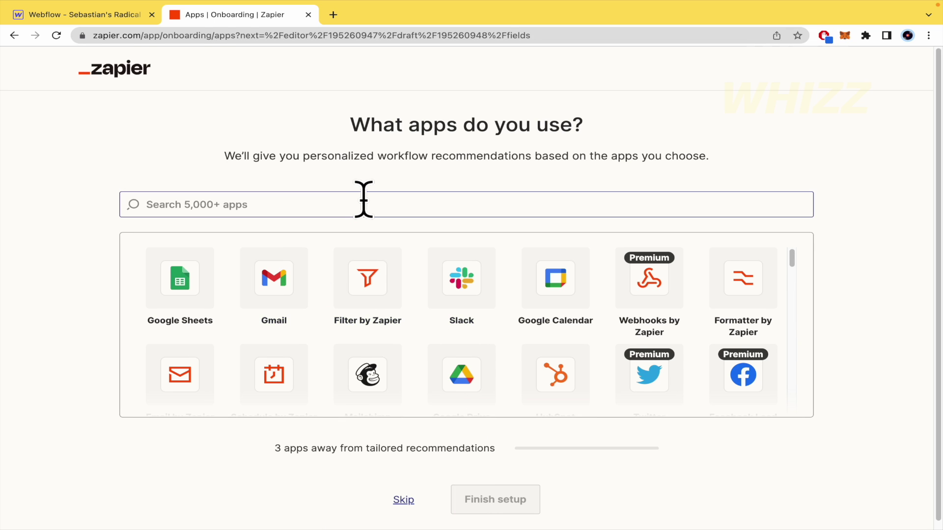
Step: Add Webflow as a used app, finish setup, and dismiss the Zapier Tables popups
left_click(363, 199)
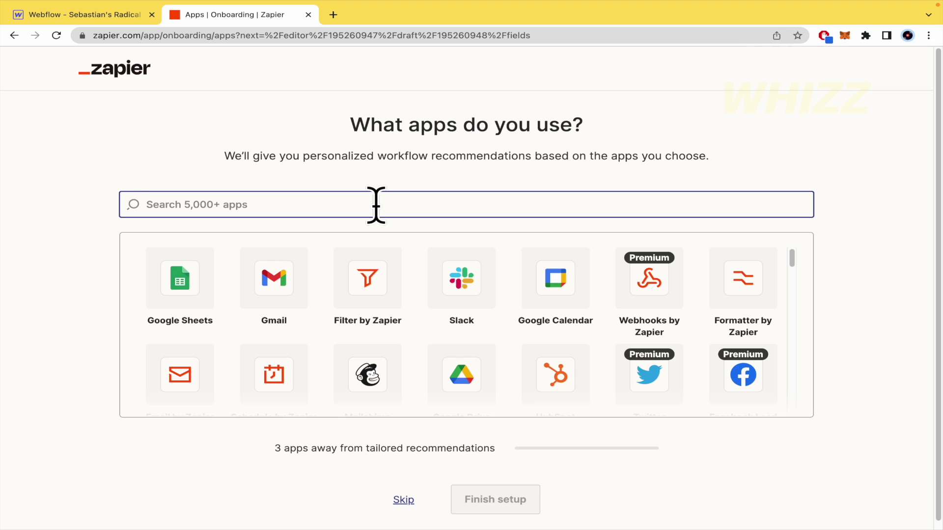
type("webflo")
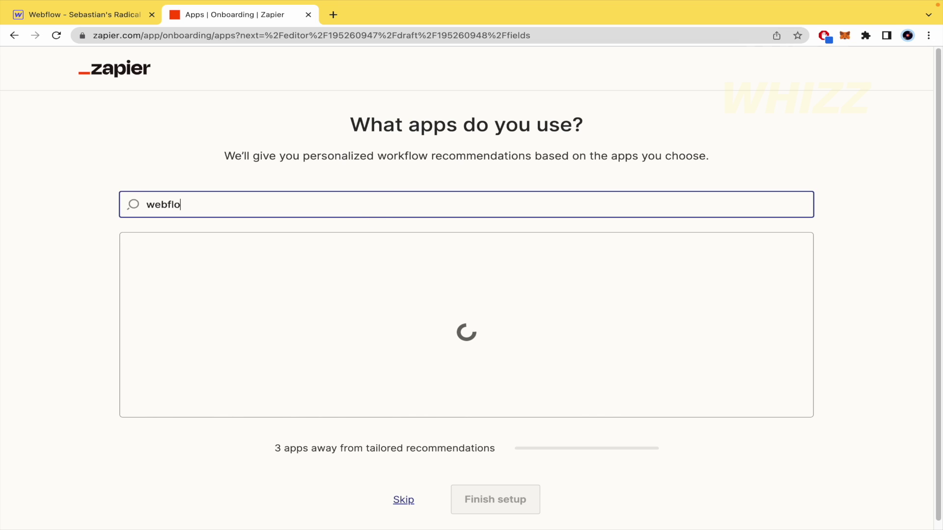
left_click(181, 283)
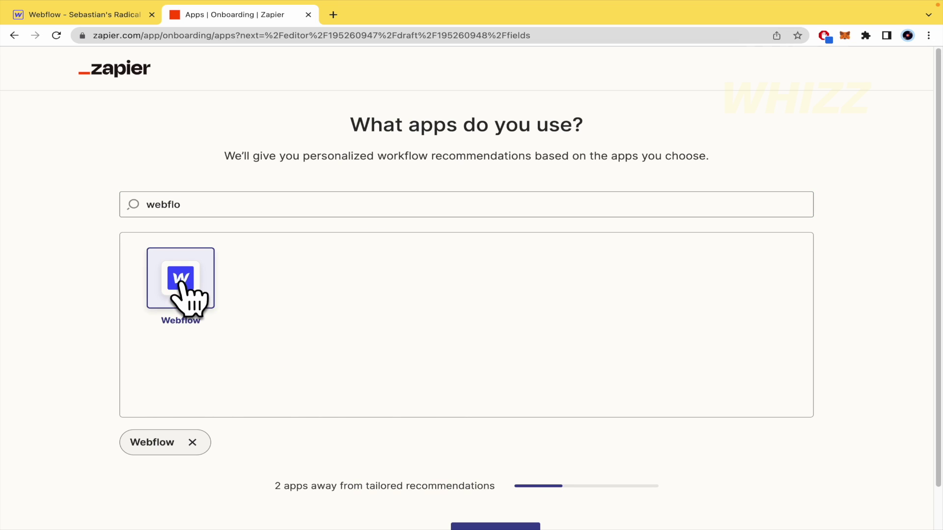
scroll(231, 466, "down", 1)
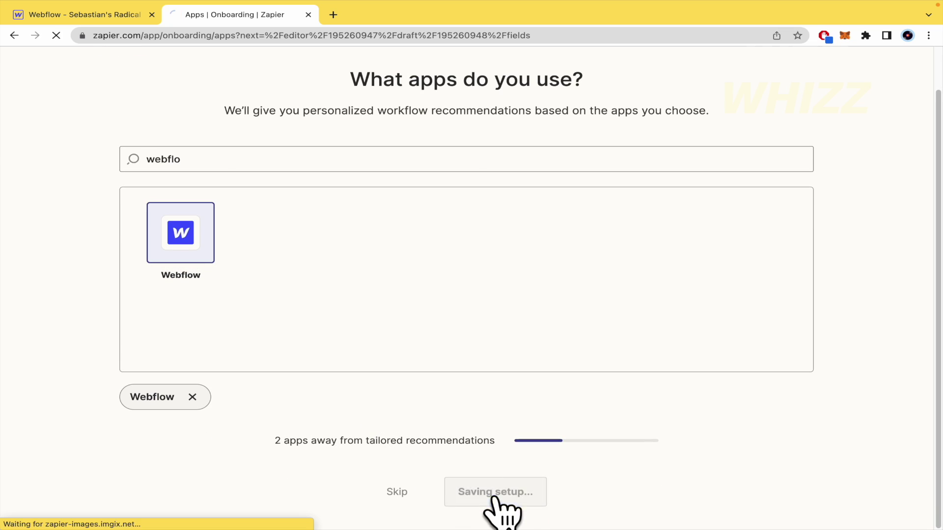
left_click(464, 500)
left_click(628, 444)
left_click(349, 331)
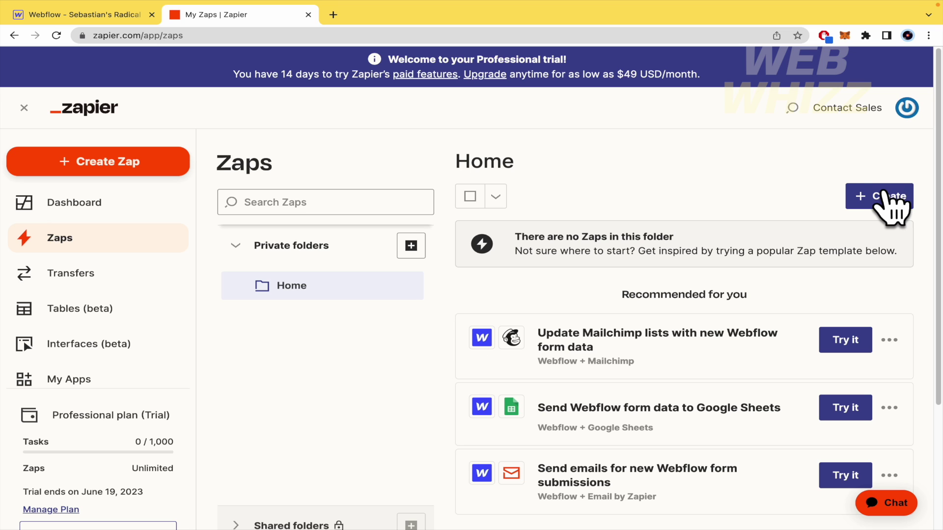
Step: Start a new Zap from the Create menu
scroll(754, 309, "down", 2)
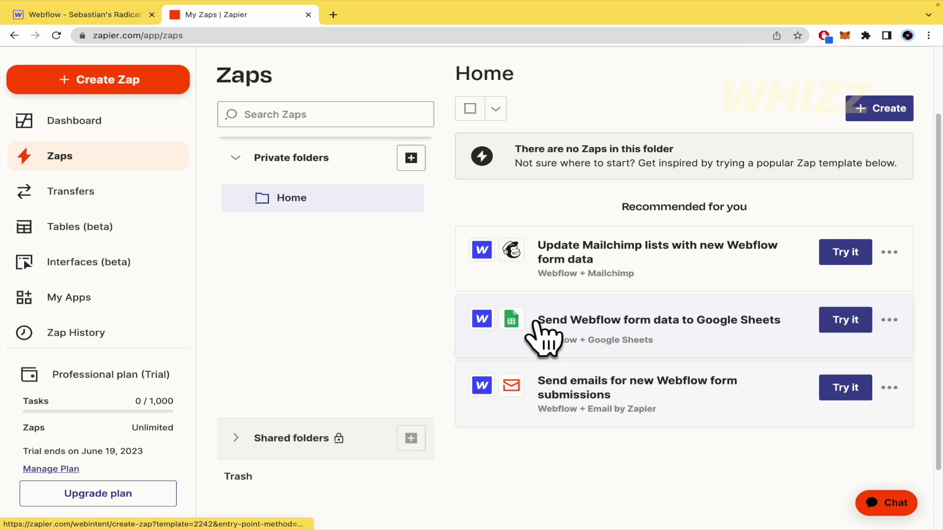
scroll(543, 337, "up", 2)
left_click(859, 203)
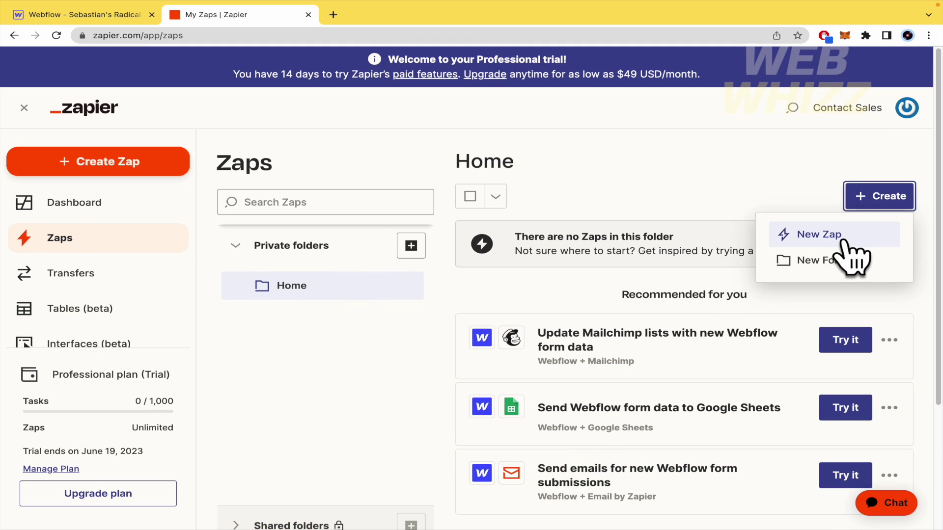
left_click(870, 234)
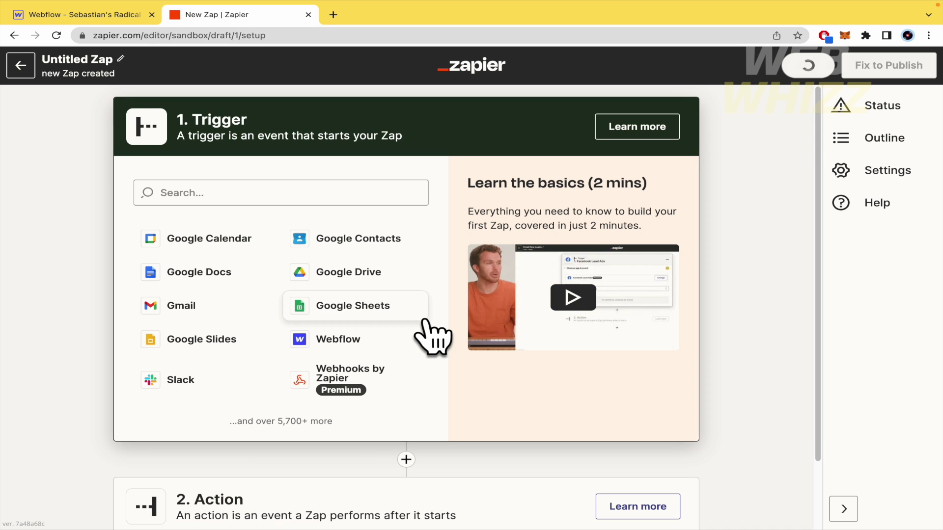
Step: Set the Zap trigger to Webflow's New Order event and continue to account setup
left_click(301, 193)
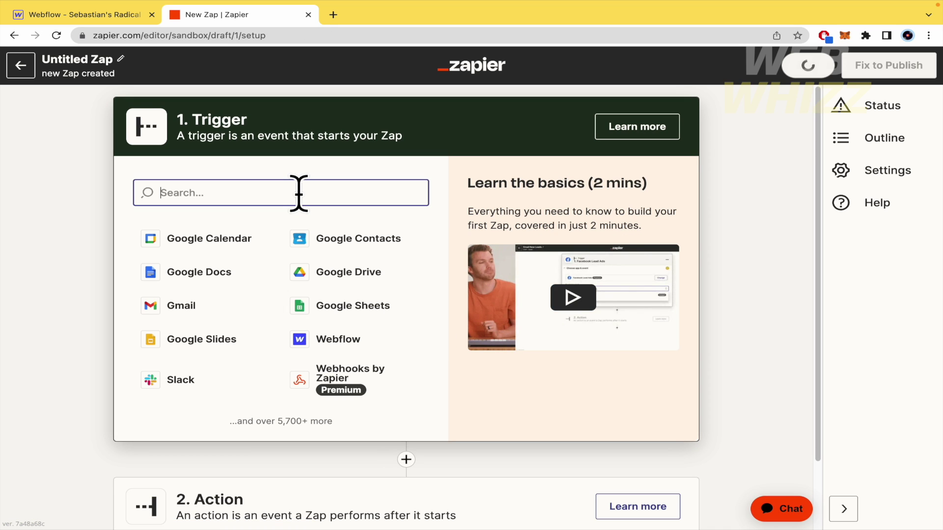
type("web")
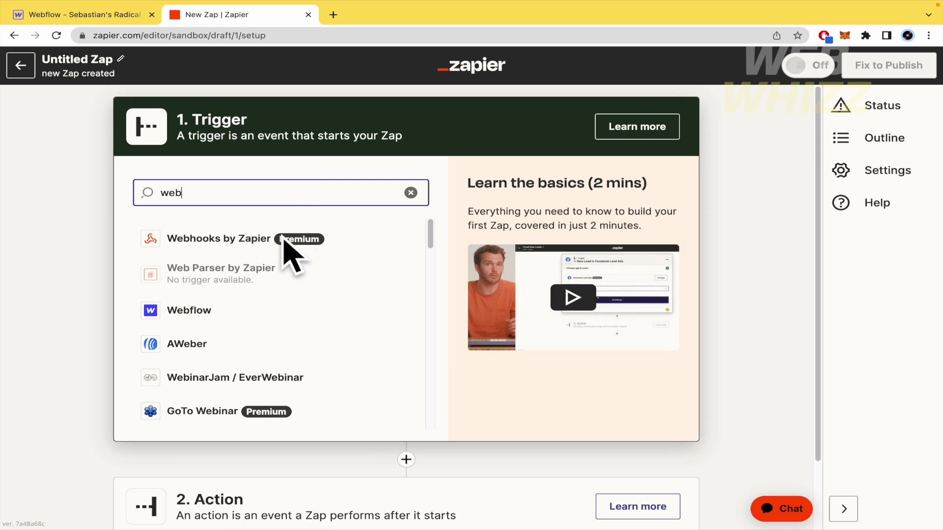
left_click(275, 315)
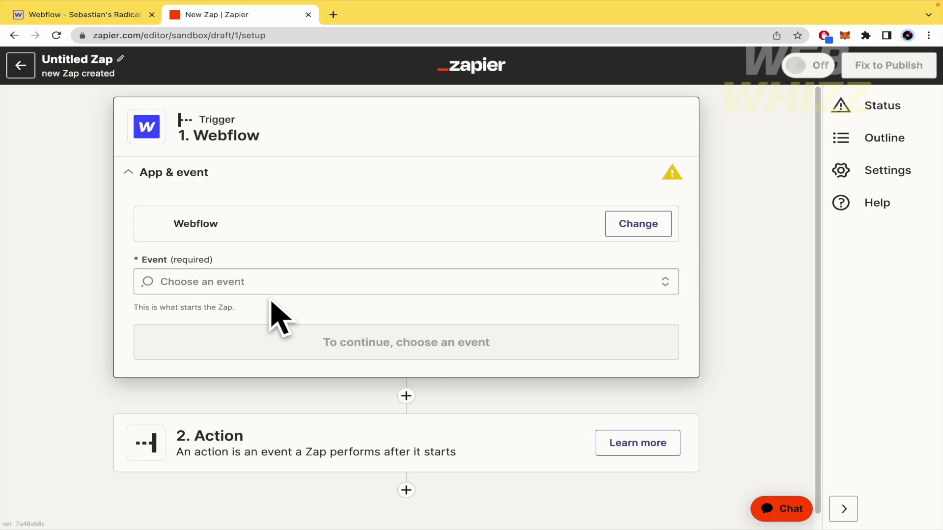
left_click(305, 275)
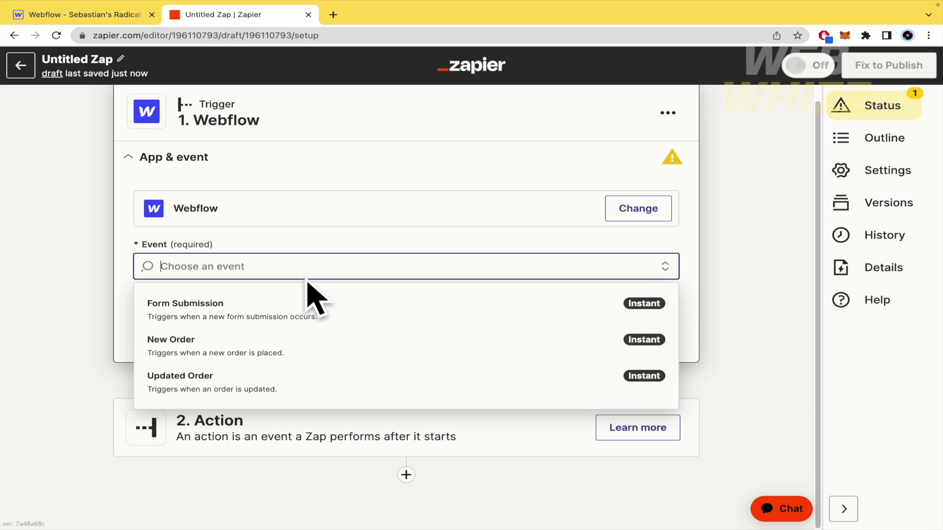
left_click(303, 349)
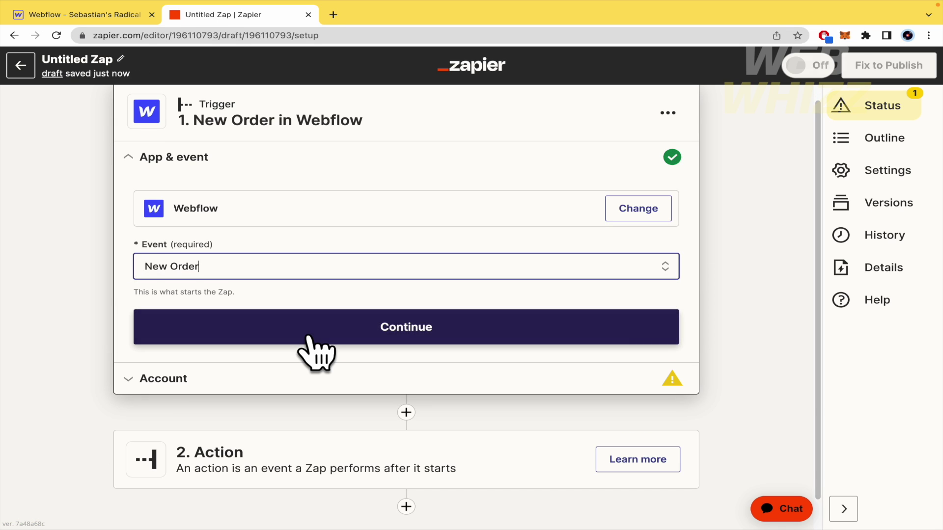
left_click(313, 337)
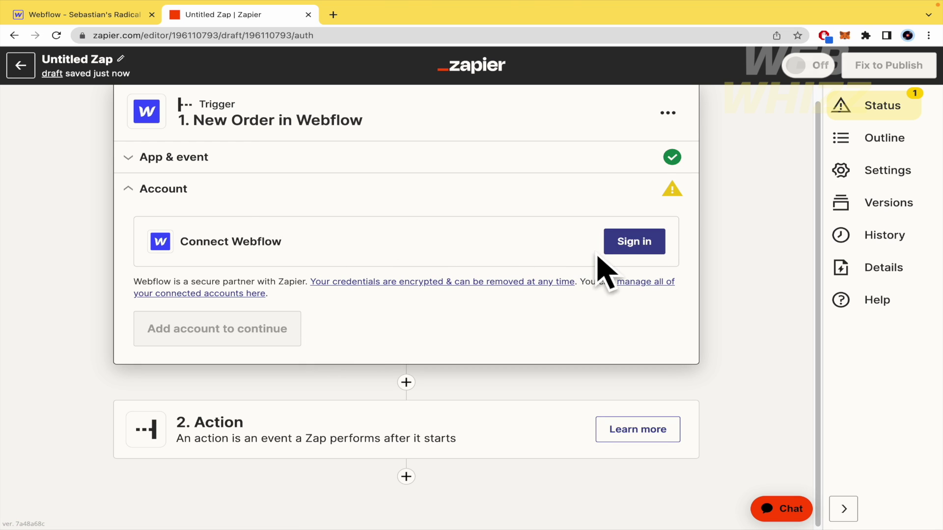
Step: Connect the Webflow account and authorize Zapier for the entire workspace
left_click(633, 242)
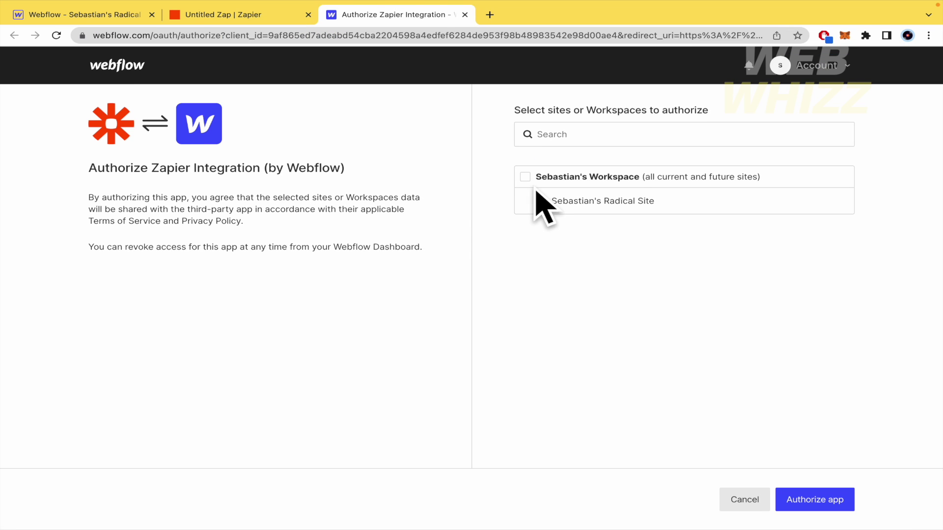
left_click(526, 179)
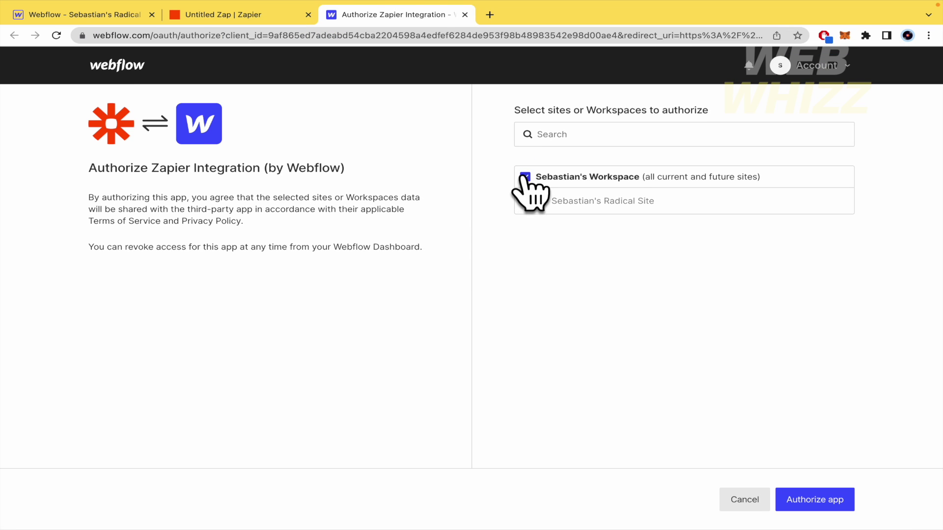
left_click(821, 494)
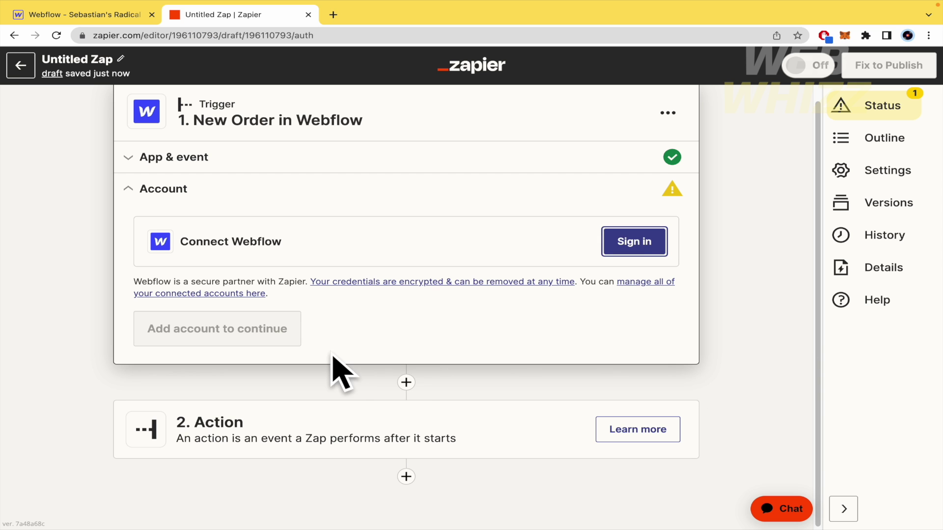
Step: Choose the store site in the New Order trigger's Site dropdown and continue
left_click(321, 386)
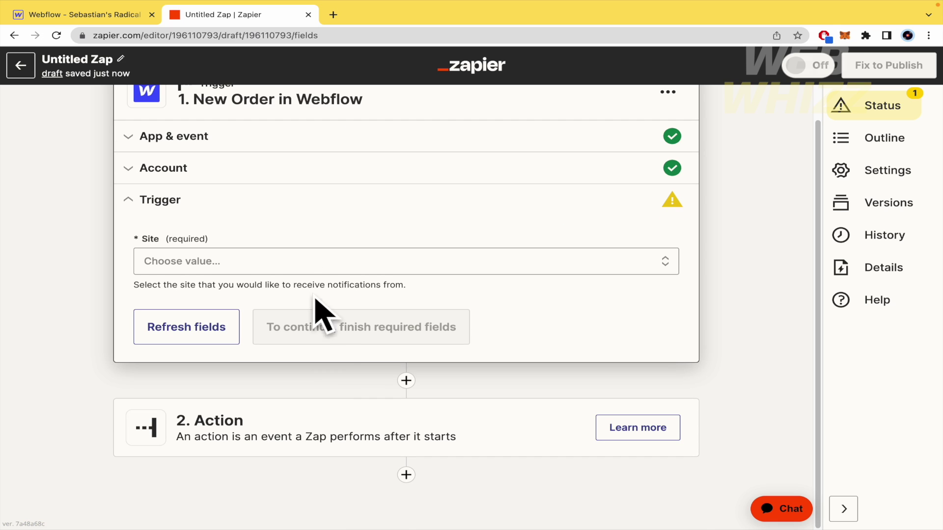
left_click(308, 267)
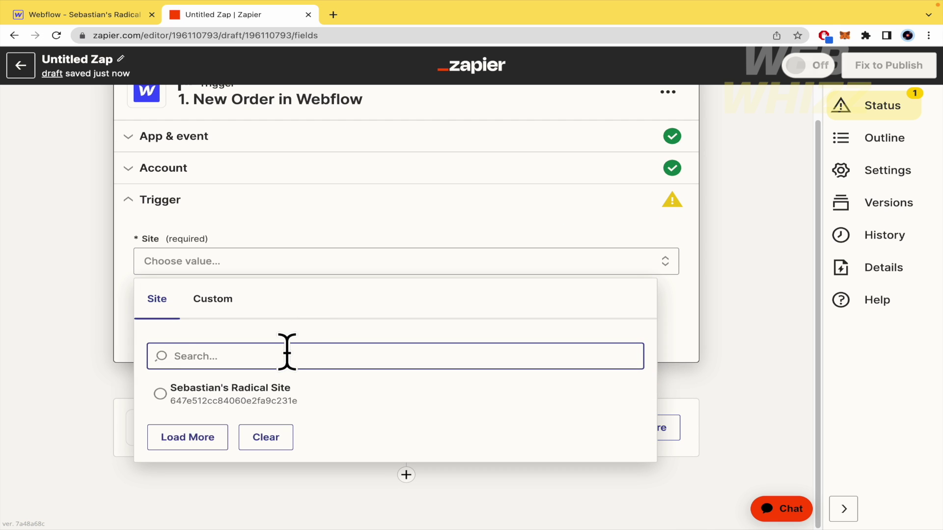
left_click(285, 393)
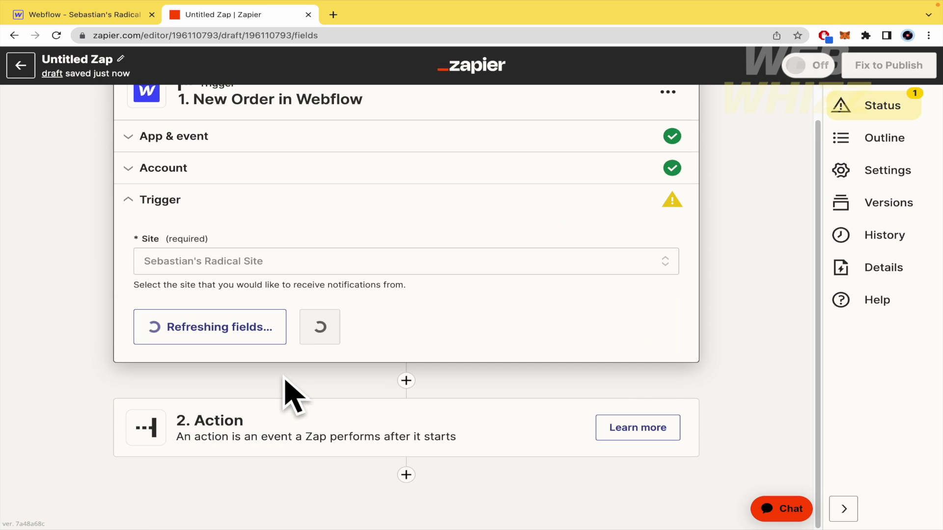
left_click(81, 14)
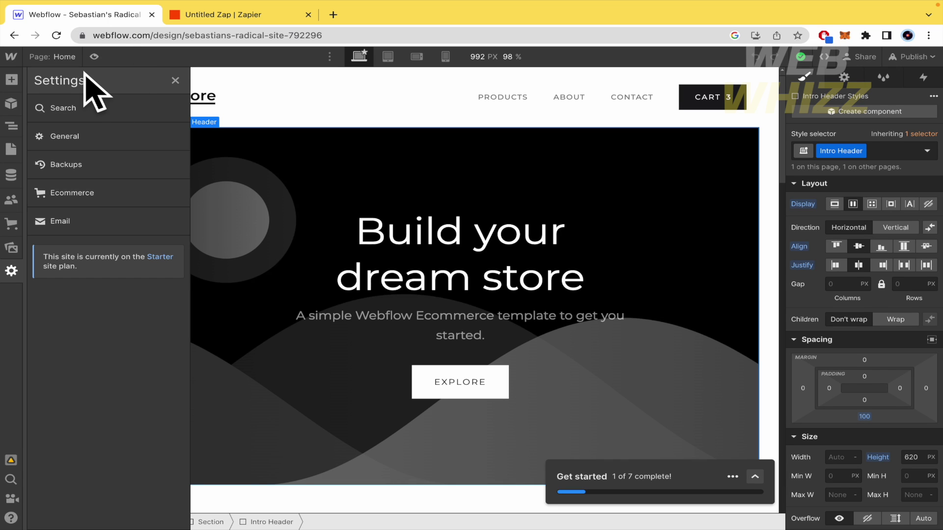
left_click(187, 15)
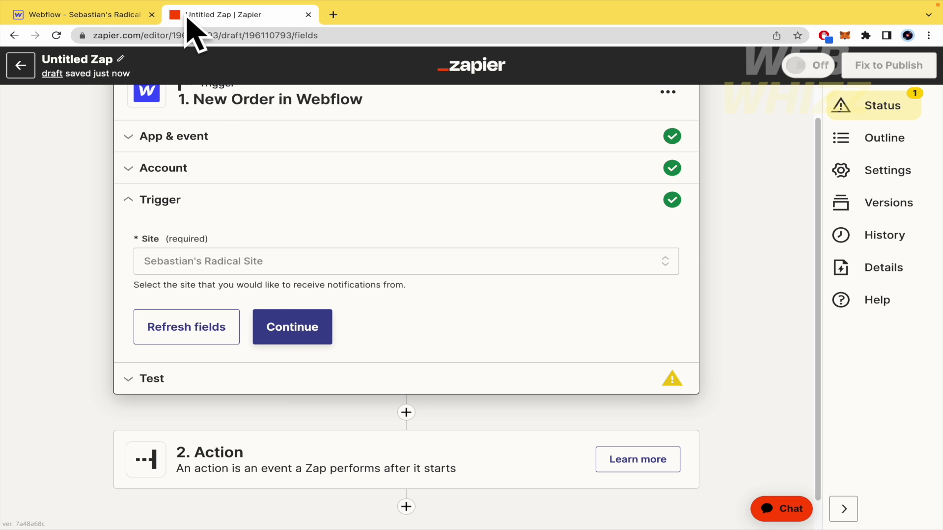
left_click(290, 328)
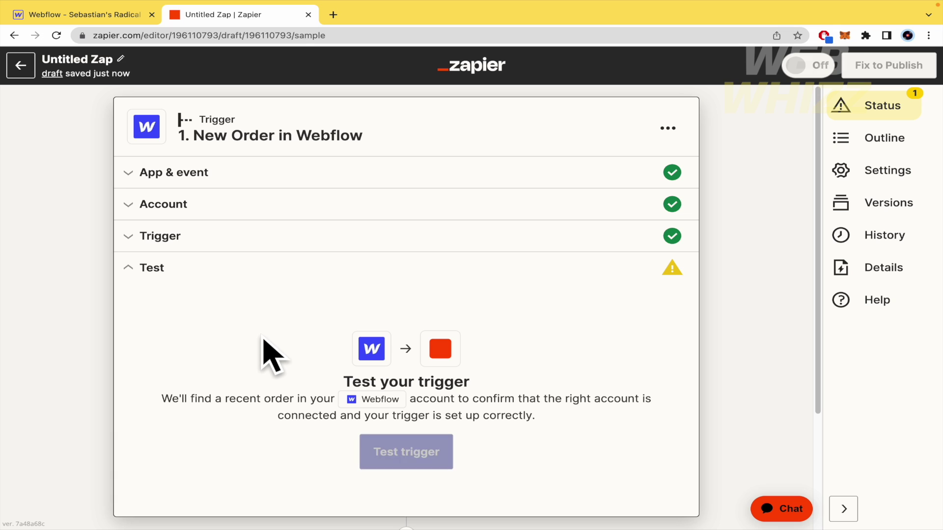
Step: Skip the New Order trigger's test and complete the trigger
left_click(411, 411)
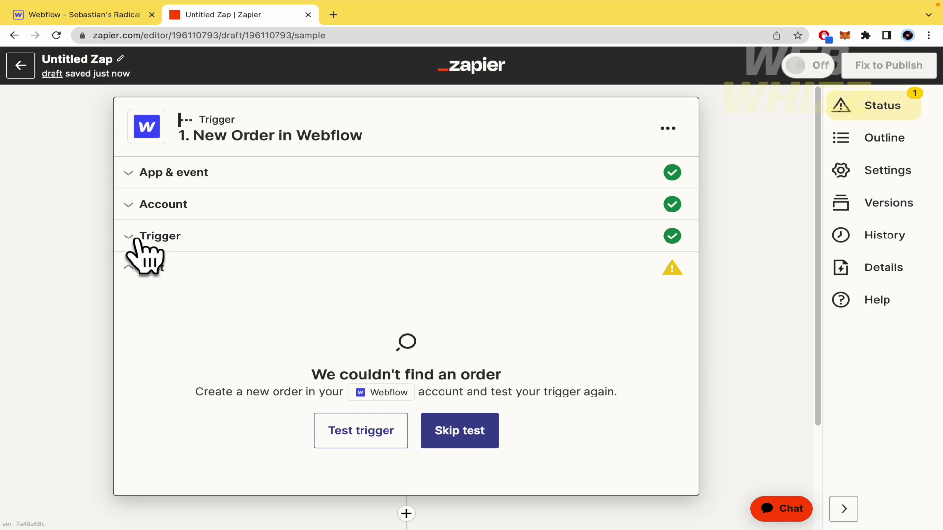
left_click(455, 445)
left_click(508, 315)
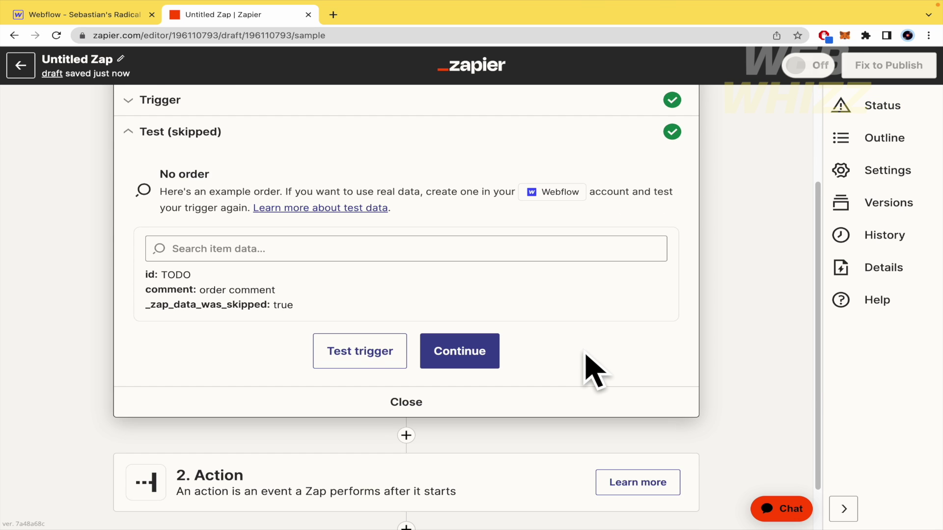
left_click(472, 295)
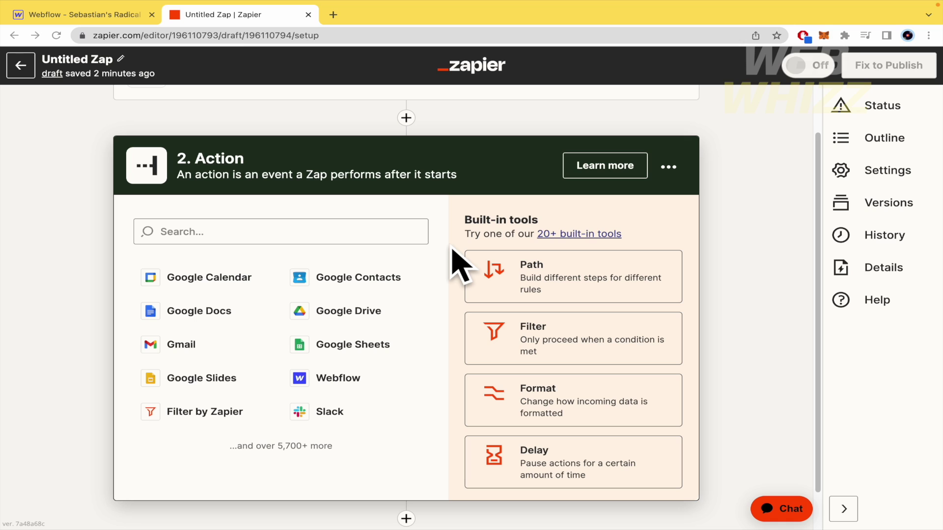
Step: Search the action apps for 'pay' and pick Paystack
left_click(378, 230)
type("pa")
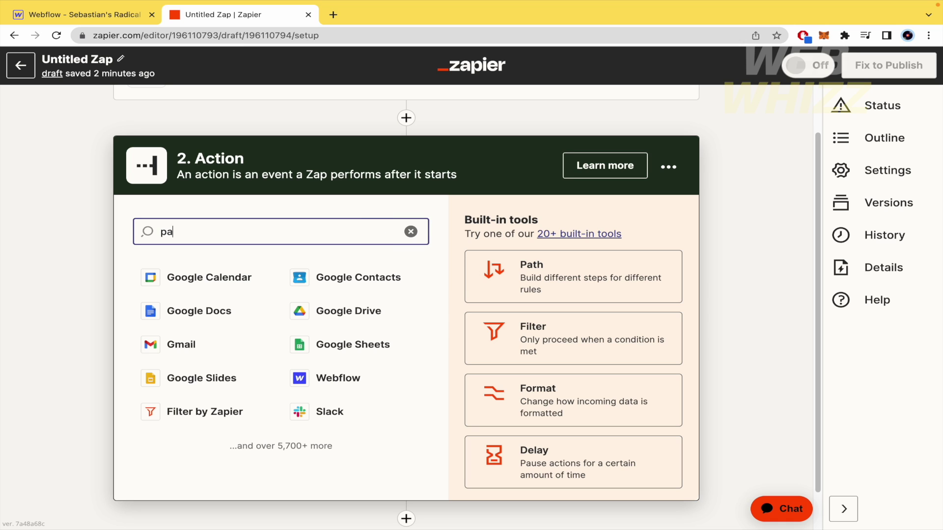
type("y")
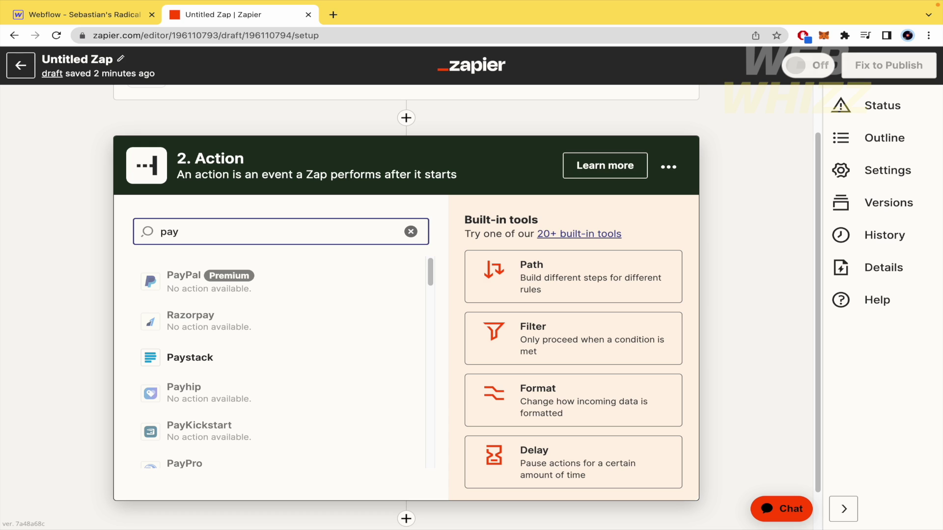
left_click(289, 365)
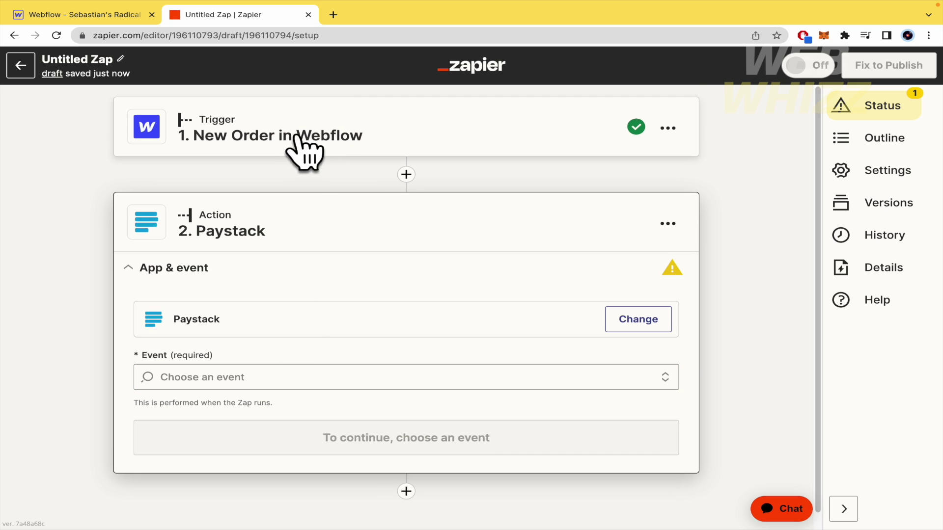
left_click(385, 359)
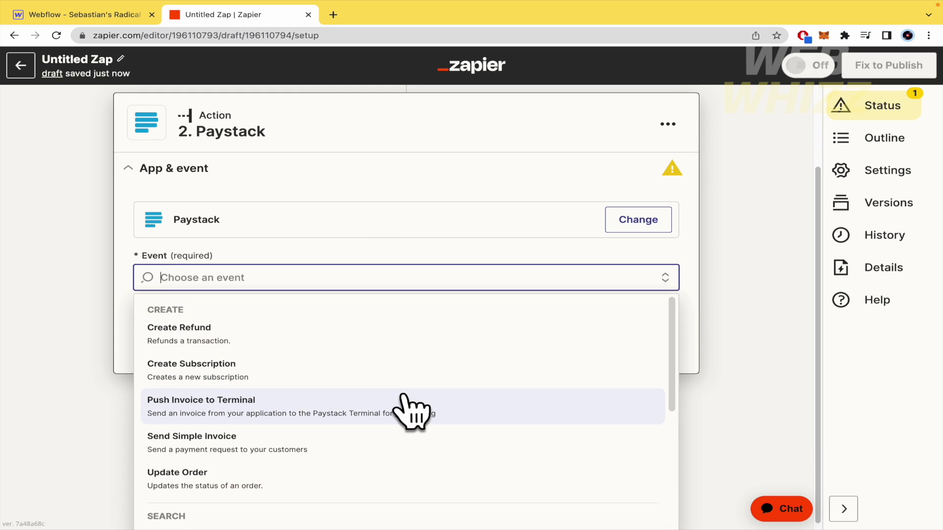
scroll(402, 396, "down", 5)
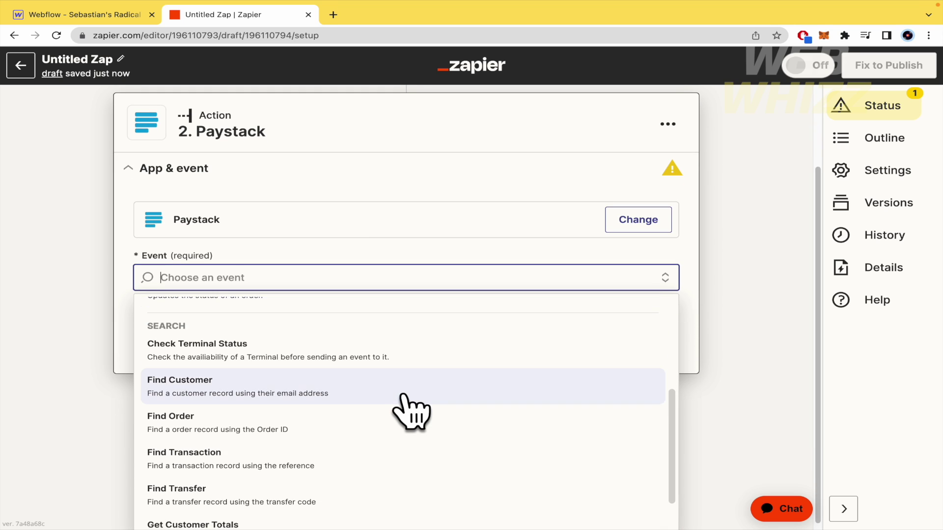
scroll(411, 413, "down", 1)
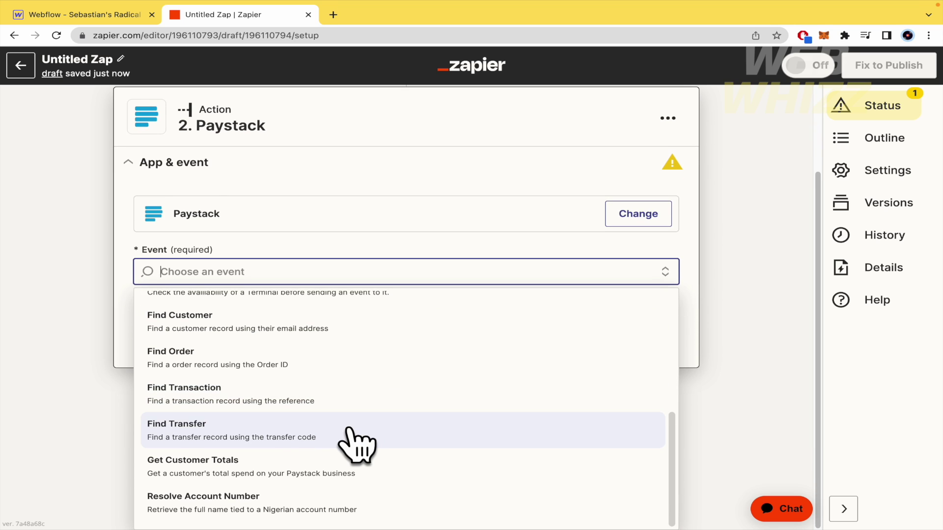
scroll(353, 395, "up", 8)
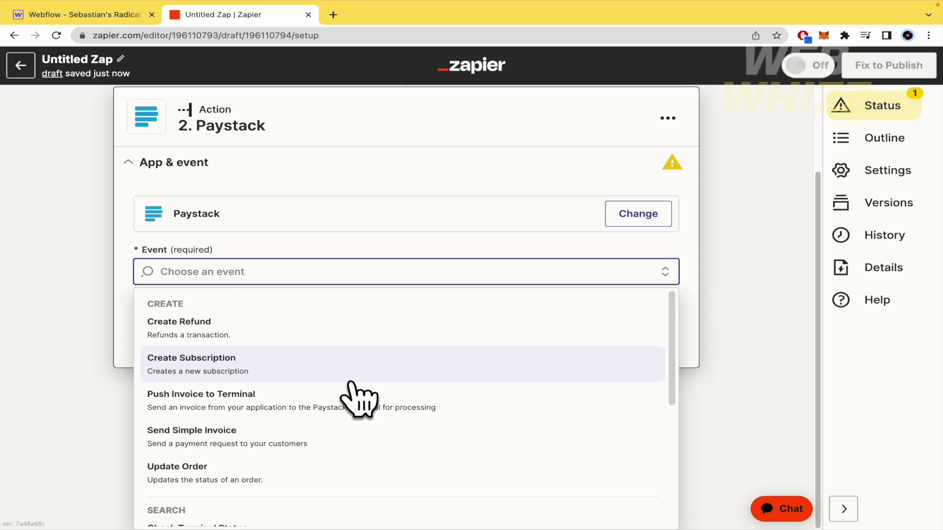
scroll(358, 396, "up", 2)
scroll(353, 380, "down", 4)
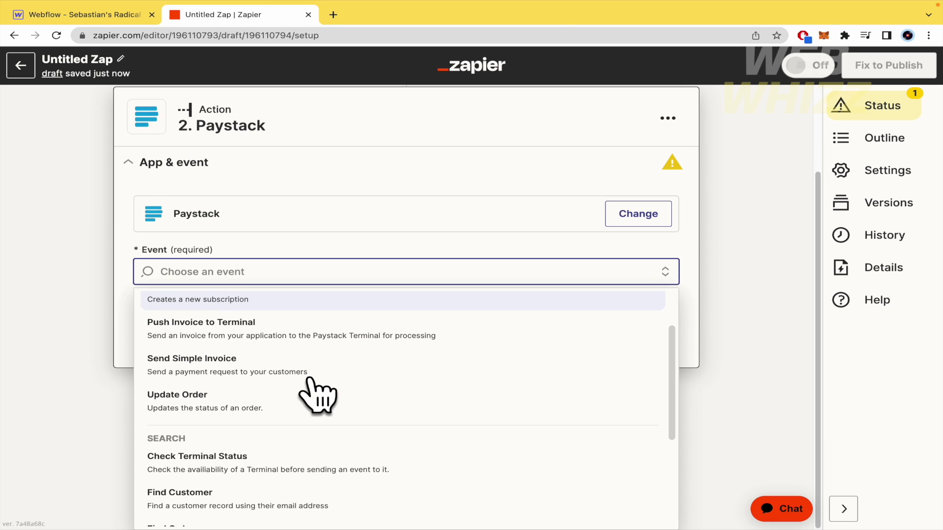
scroll(315, 396, "up", 2)
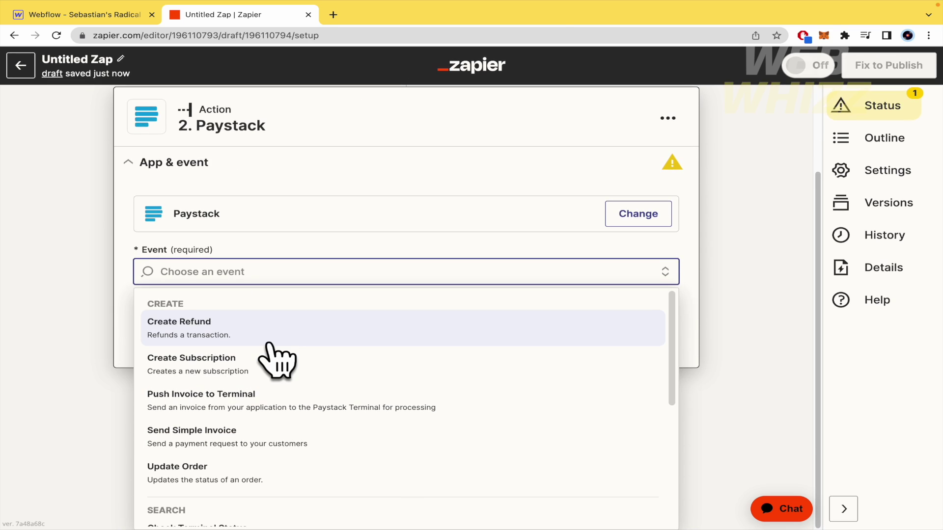
scroll(301, 442, "down", 3)
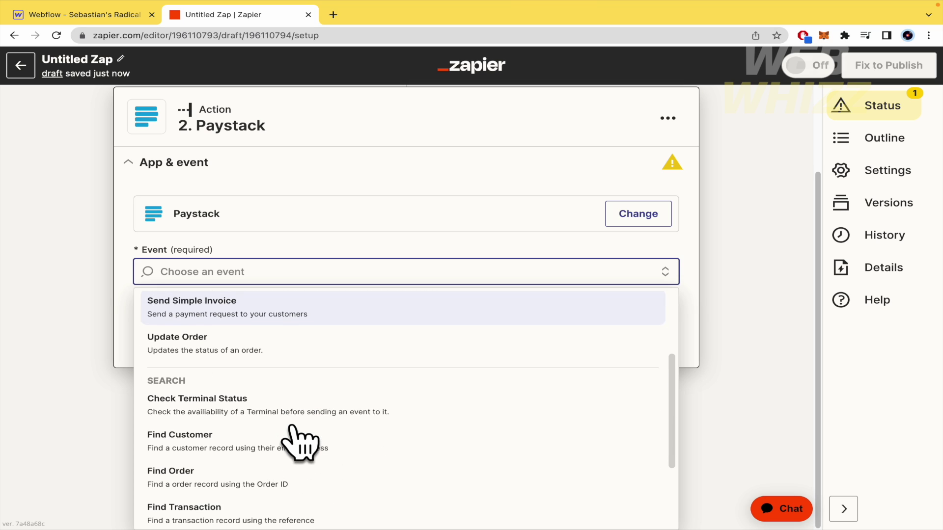
scroll(297, 364, "up", 1)
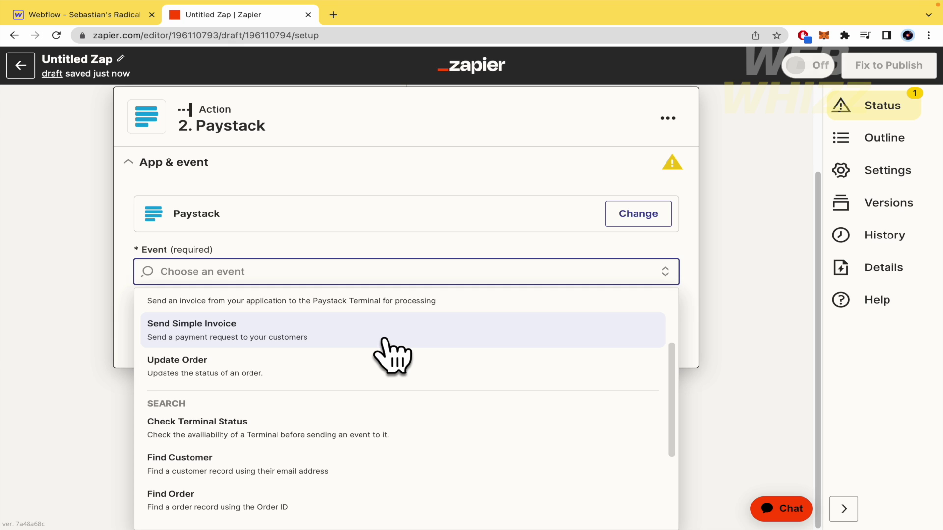
scroll(391, 355, "down", 3)
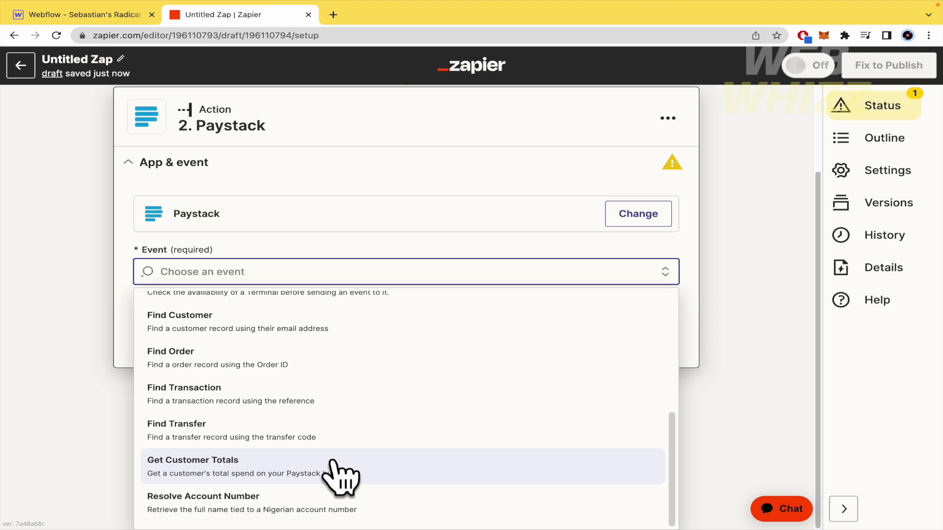
left_click(56, 330)
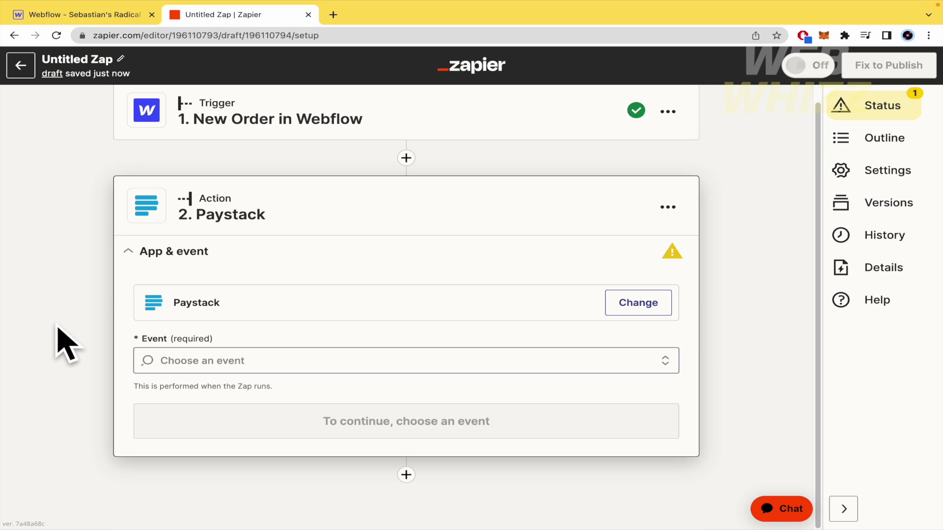
left_click(74, 14)
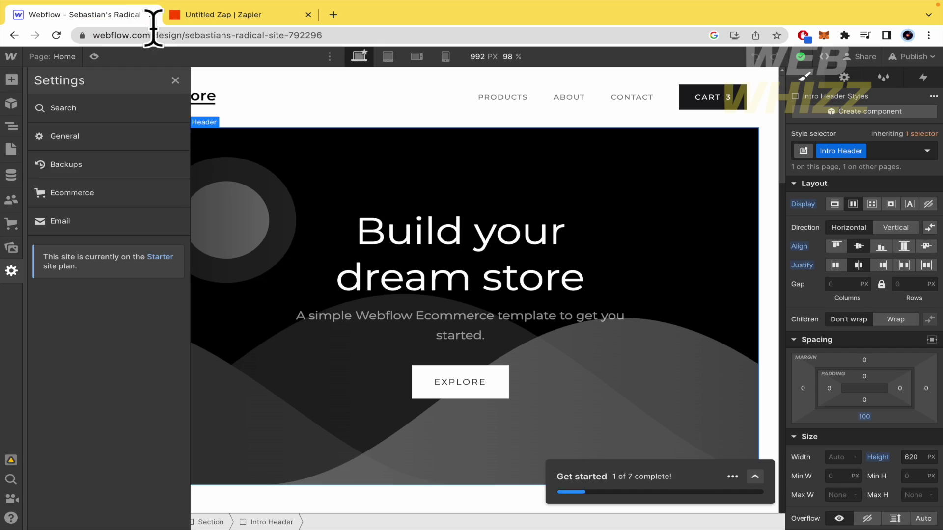
scroll(544, 315, "down", 1)
scroll(544, 312, "up", 1)
scroll(537, 411, "down", 15)
scroll(514, 409, "up", 10)
scroll(513, 410, "down", 5)
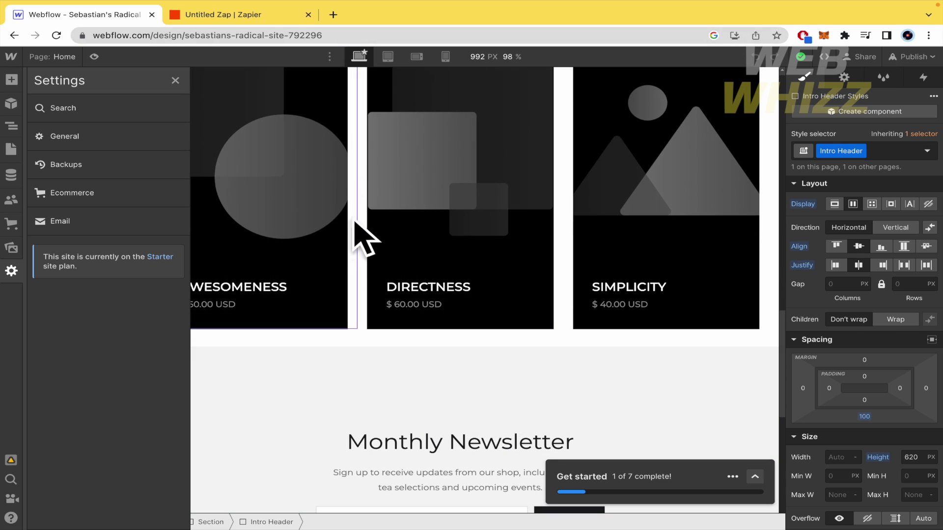
left_click(259, 16)
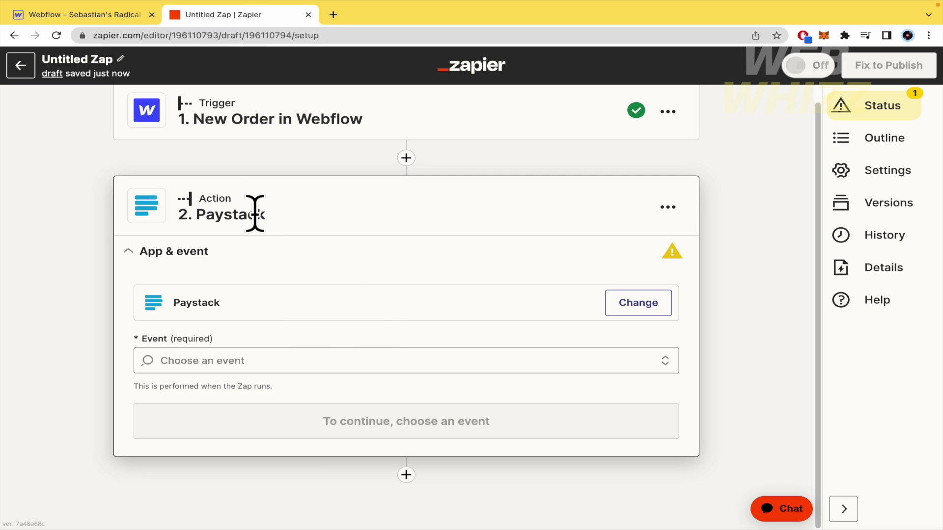
Step: Delete the Paystack action step from the Zap
left_click(669, 207)
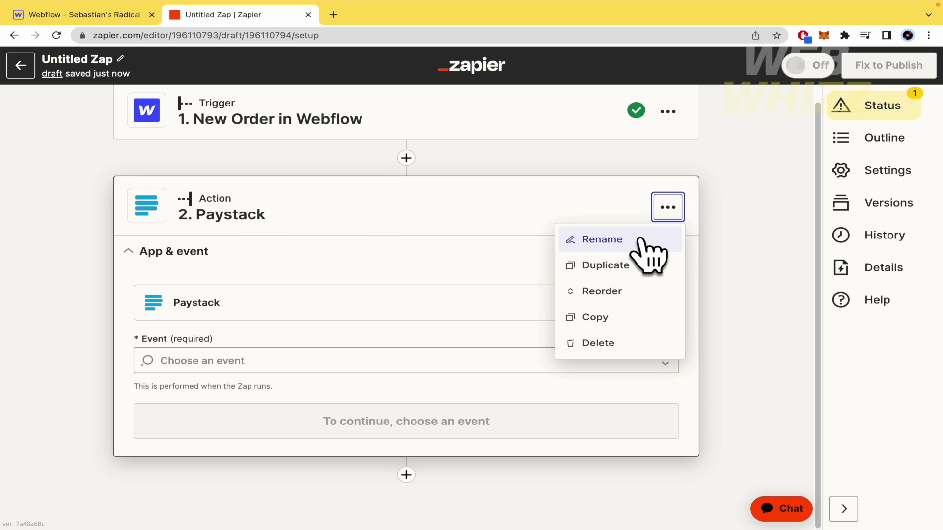
left_click(625, 344)
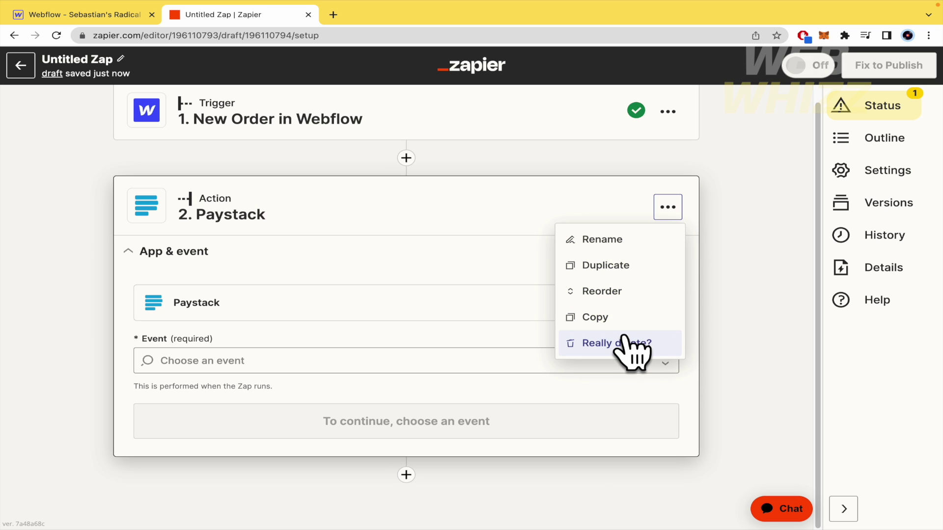
left_click(620, 343)
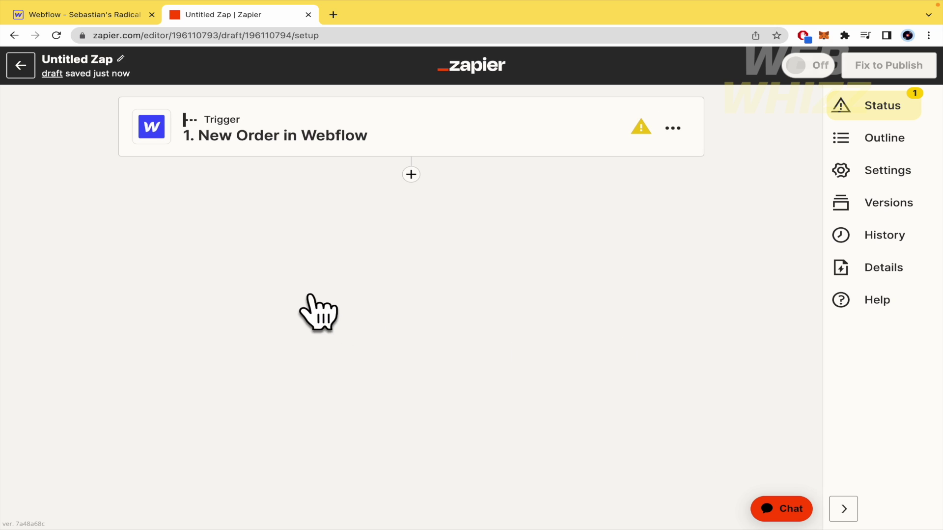
Step: Add a new empty action step below the New Order trigger
left_click(409, 174)
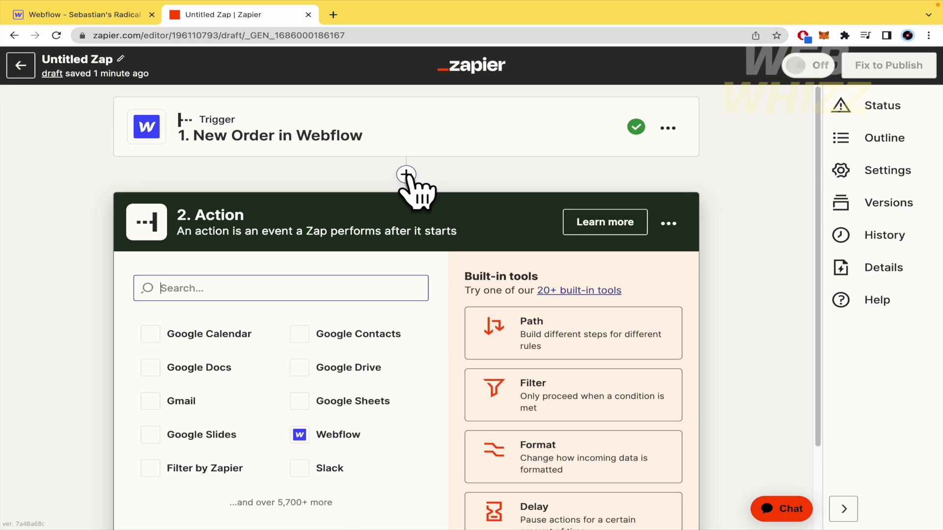
scroll(310, 344, "down", 2)
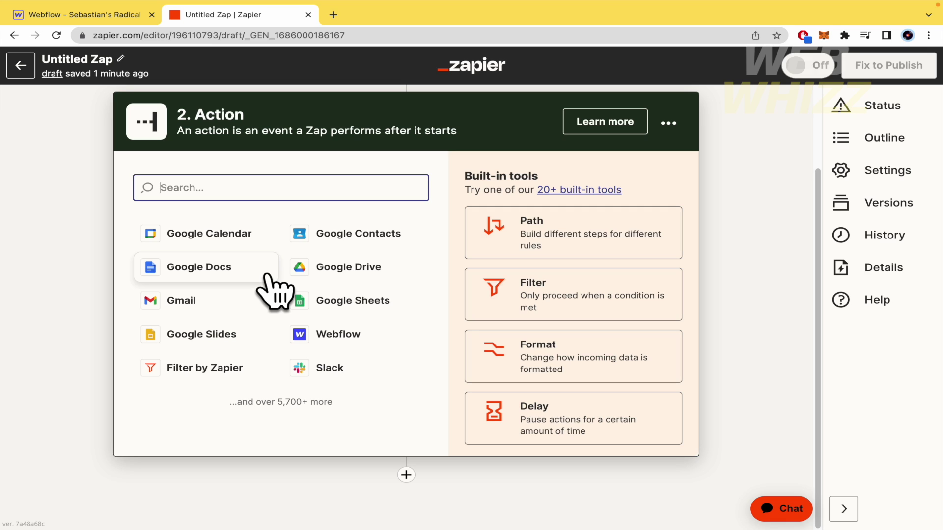
left_click(98, 15)
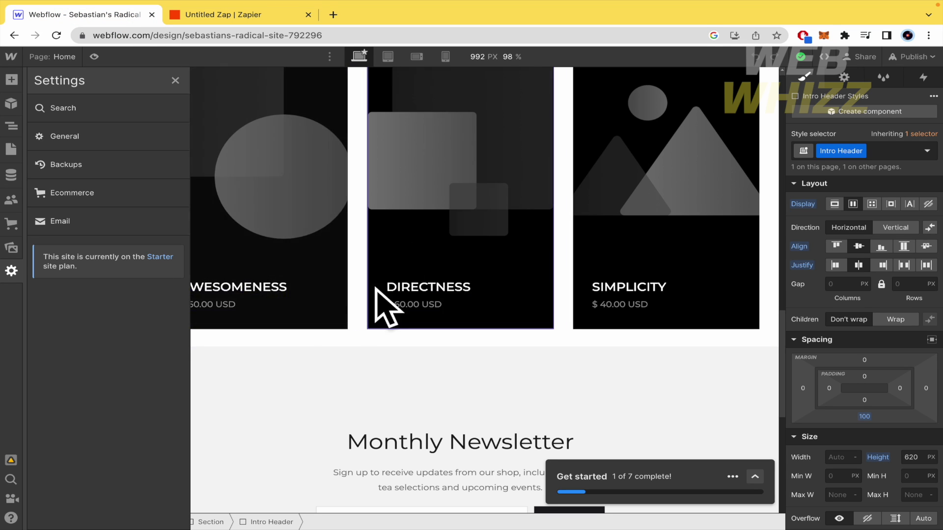
left_click(252, 16)
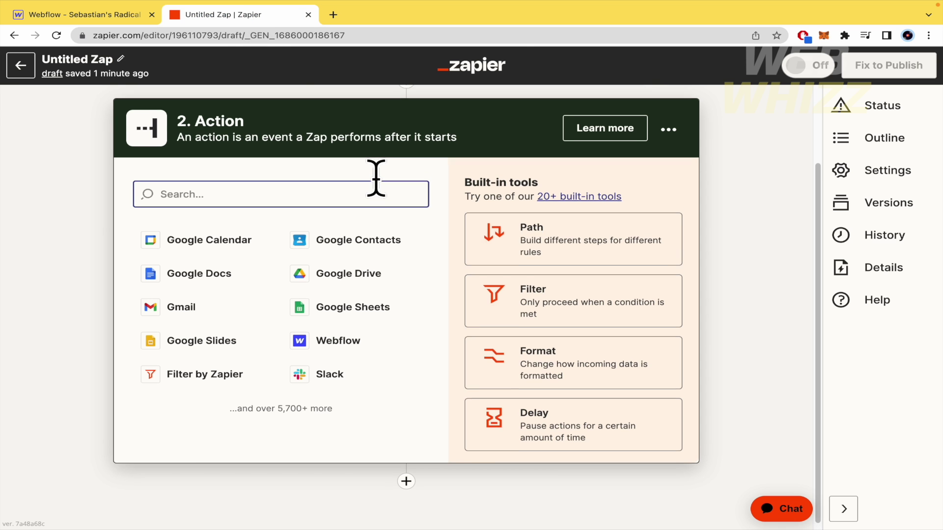